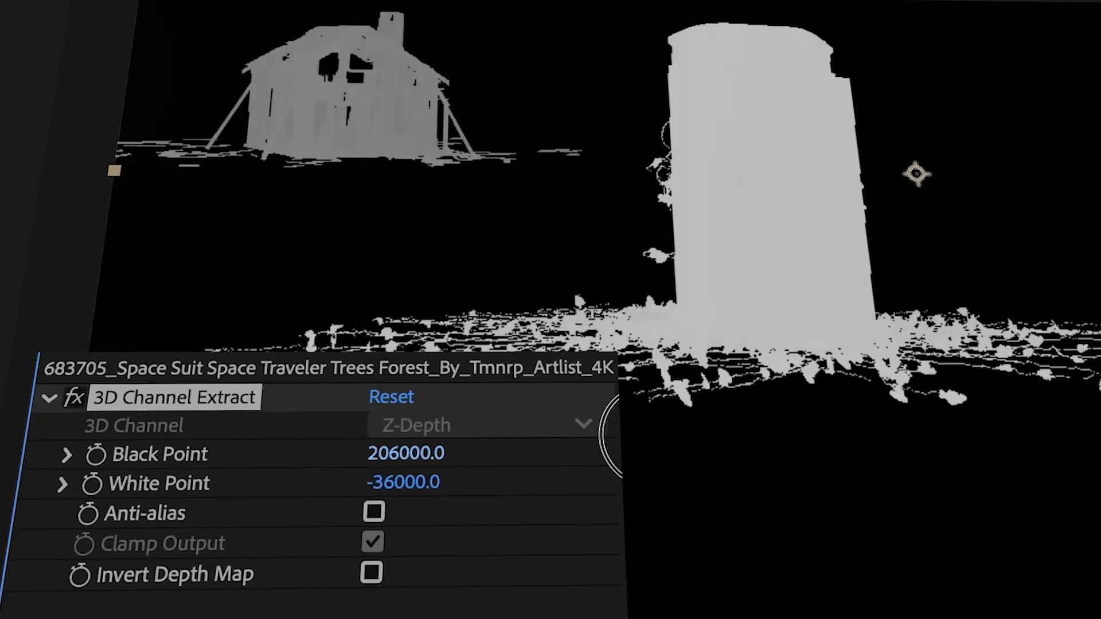
{"action": "left_click_drag", "start_coordinate": [670, 419], "coordinate": [470, 449]}
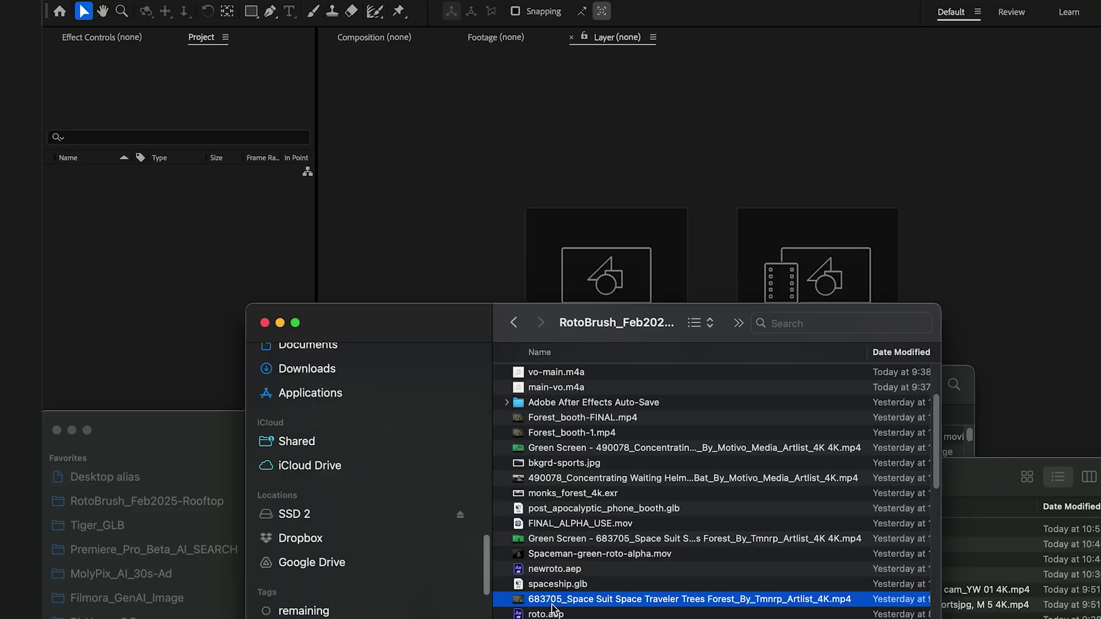
- Import 683705_Space Suit Space Traveler Trees Forest_By_Tmnrp_Artlist_4K.mp4, create a composition from it and preview the clip
{"action": "left_click_drag", "start_coordinate": [549, 600], "coordinate": [182, 259]}
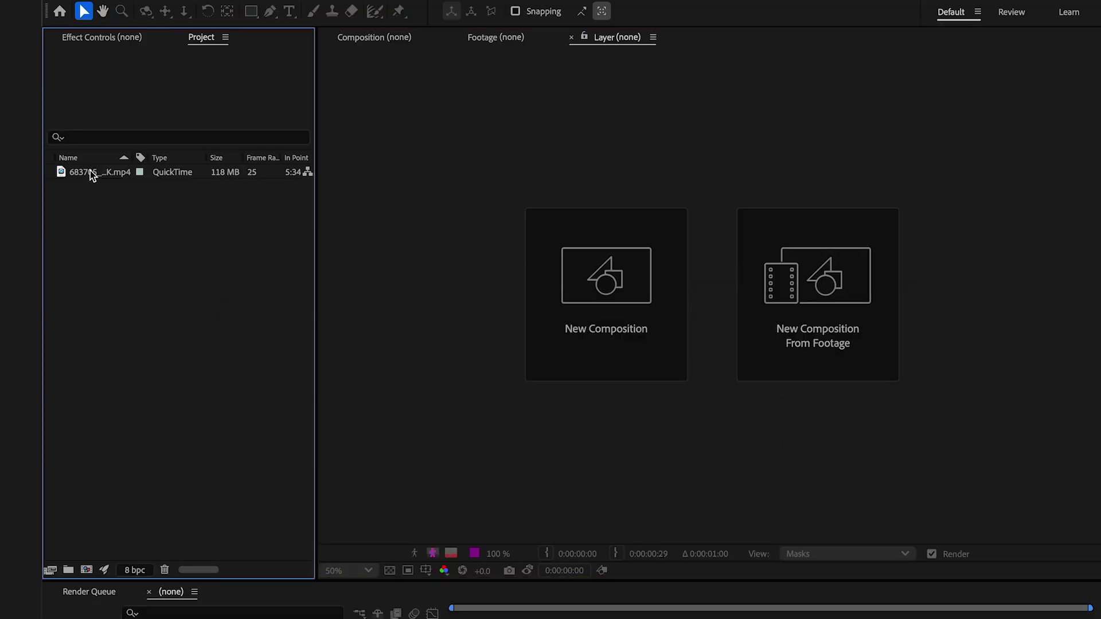
{"action": "left_click_drag", "start_coordinate": [92, 175], "coordinate": [86, 570]}
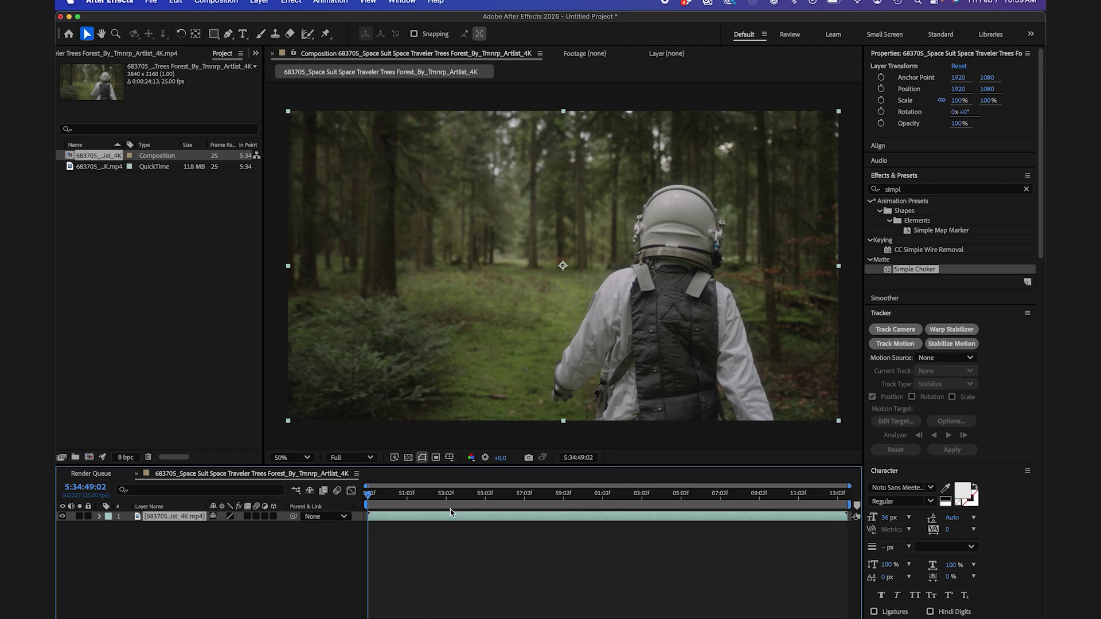
{"action": "key", "text": "space"}
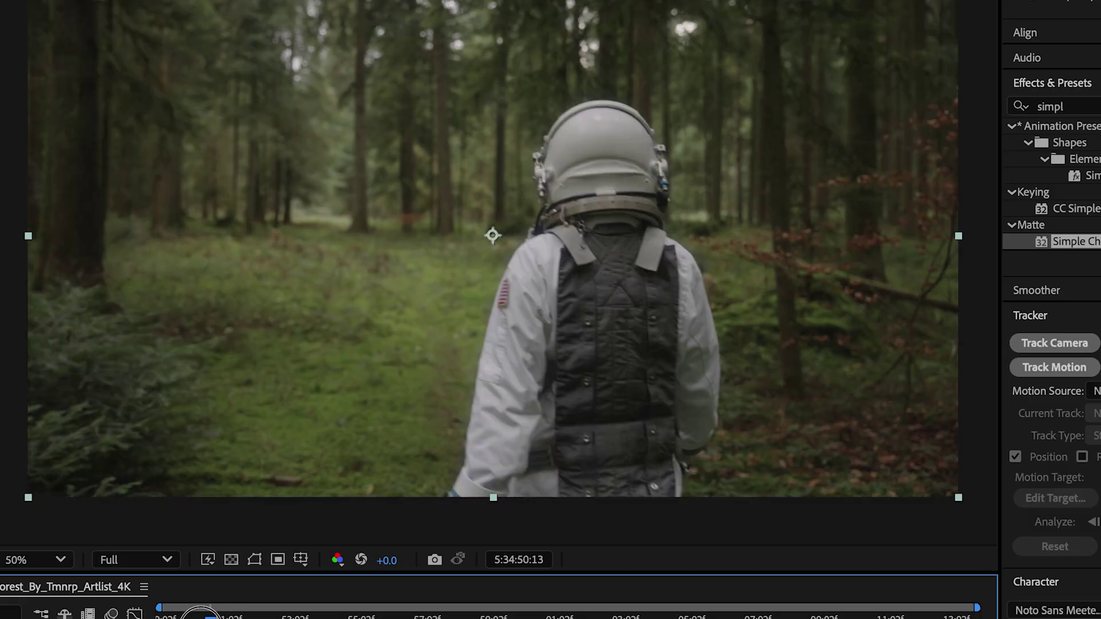
{"action": "key", "text": "space"}
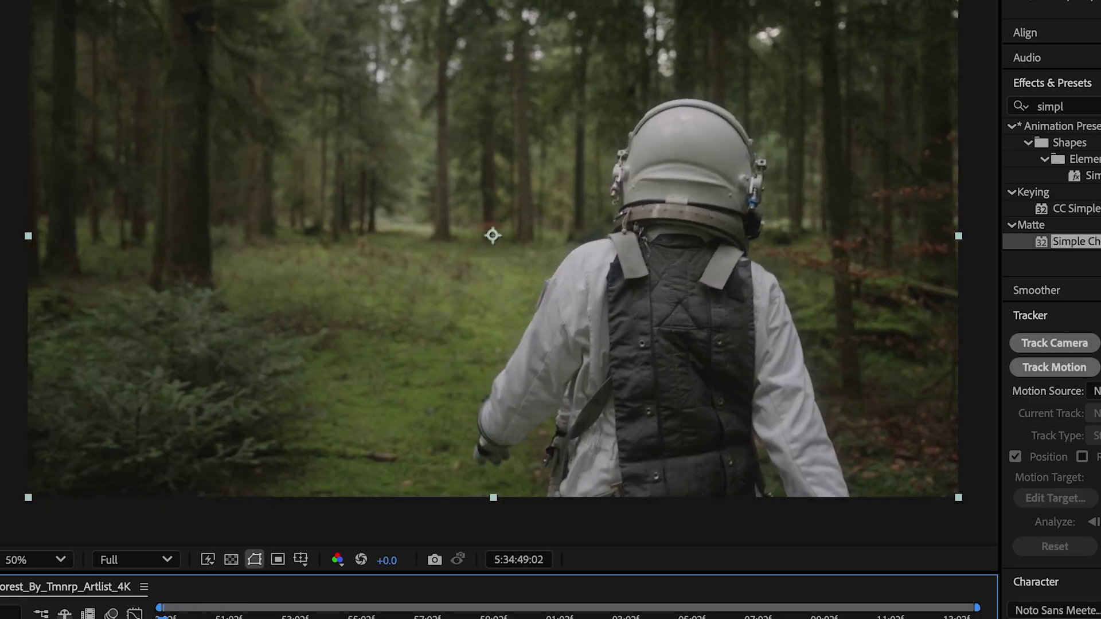
- Open the space suit footage in its own maximized layer view and select the Roto Brush Tool
{"action": "double_click", "coordinate": [172, 516]}
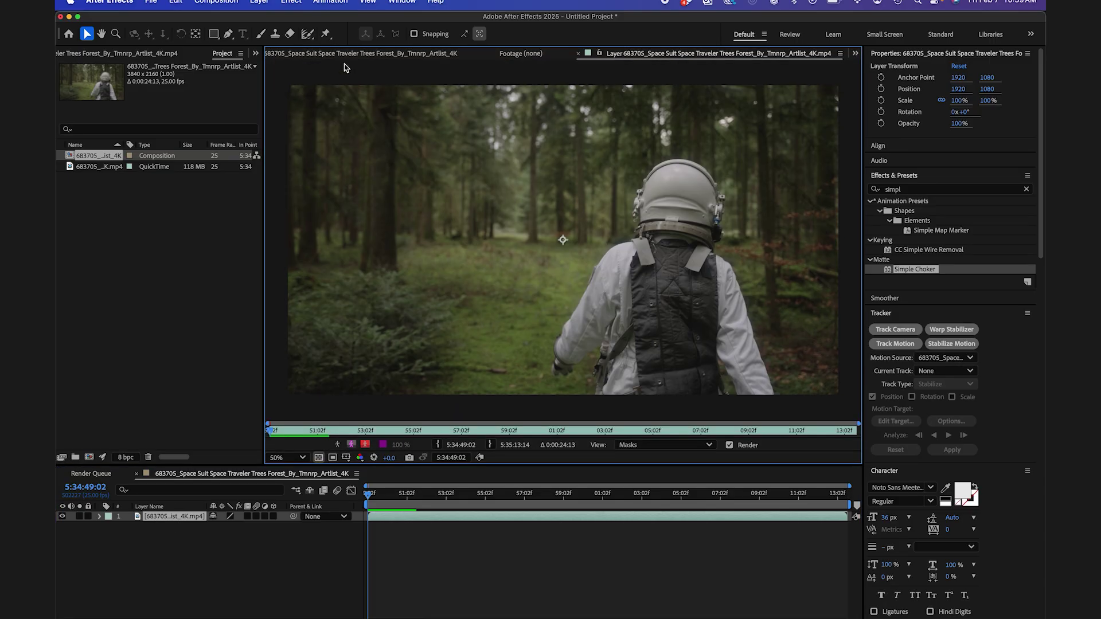
{"action": "left_click_drag", "start_coordinate": [310, 35], "coordinate": [335, 35]}
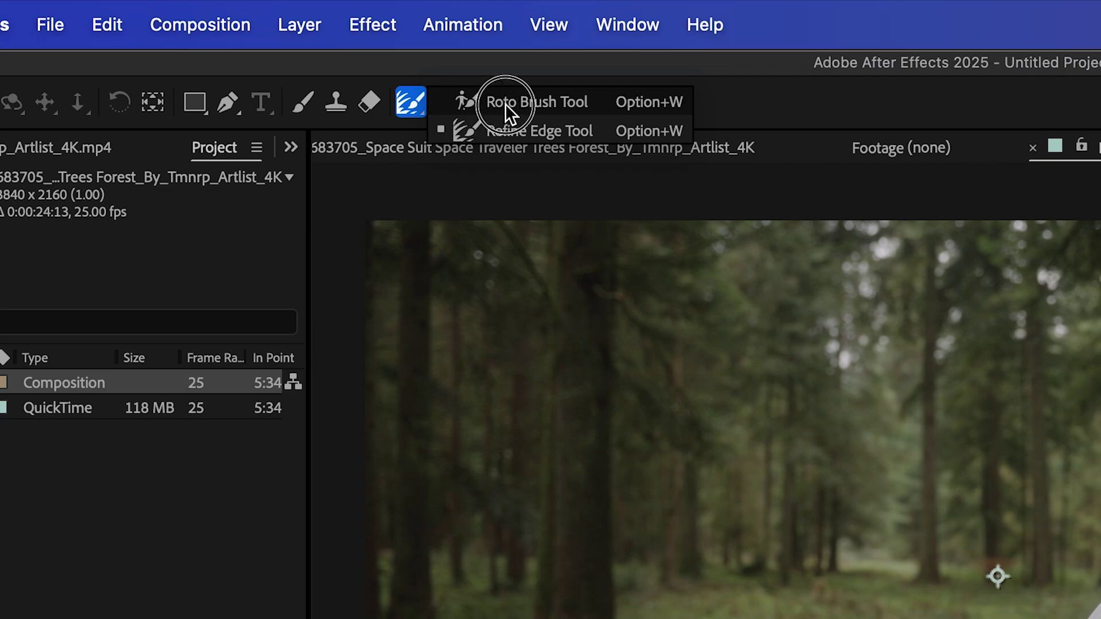
{"action": "left_click_drag", "start_coordinate": [506, 103], "coordinate": [507, 103]}
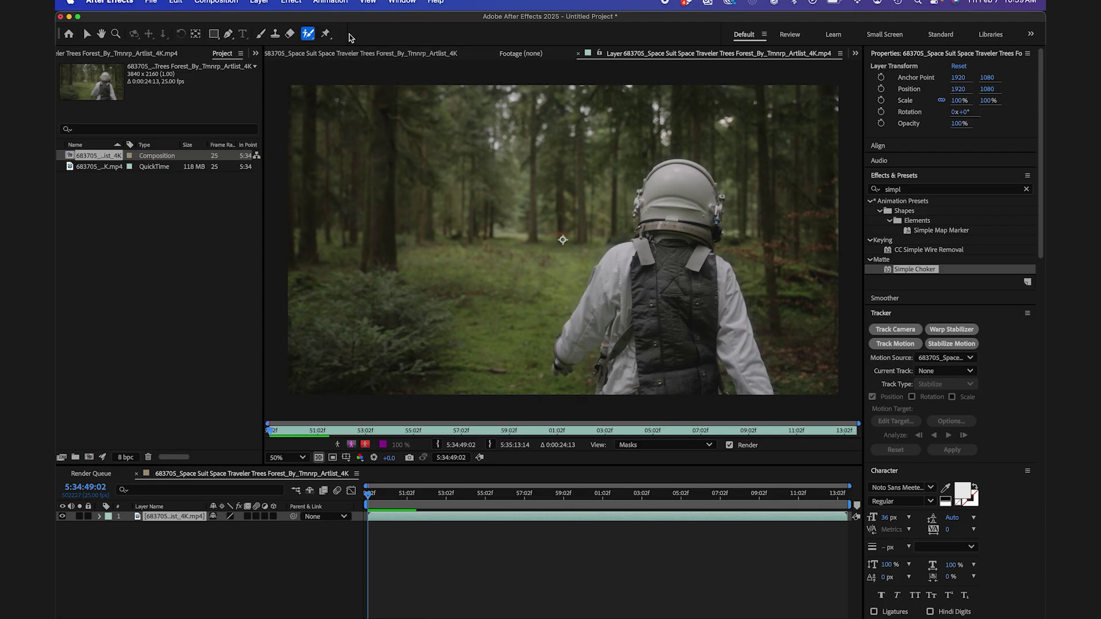
{"action": "key", "text": "grave"}
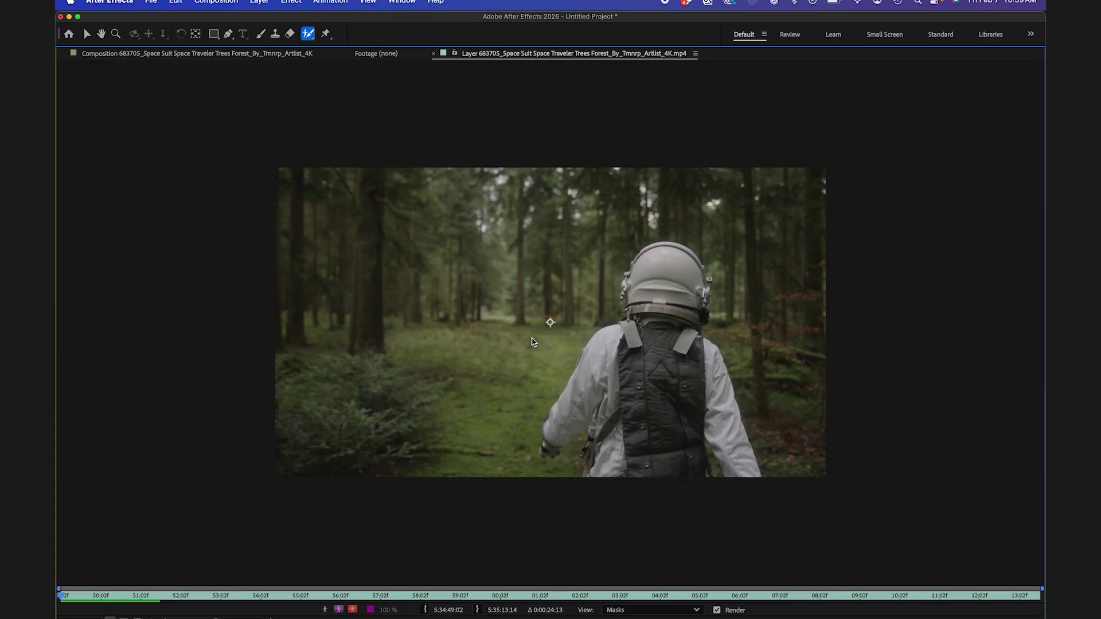
{"action": "scroll", "coordinate": [489, 377], "scroll_direction": "up", "scroll_amount": 3}
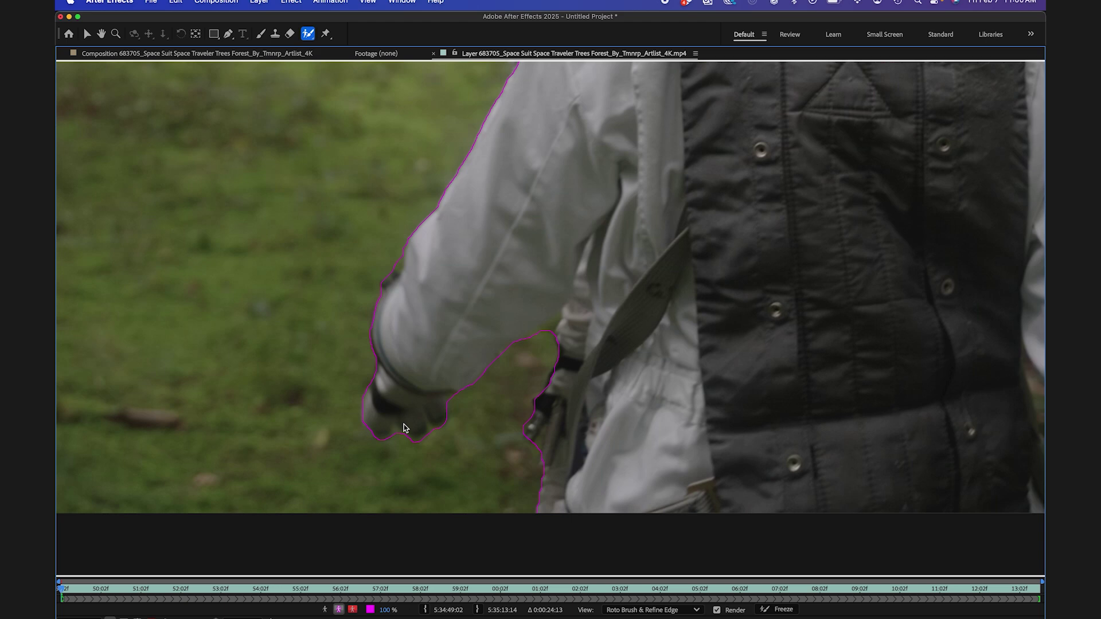
- Switch from the Roto Brush to the Refine Edge Tool for the outline around the astronaut's glove
{"action": "left_click", "coordinate": [432, 428]}
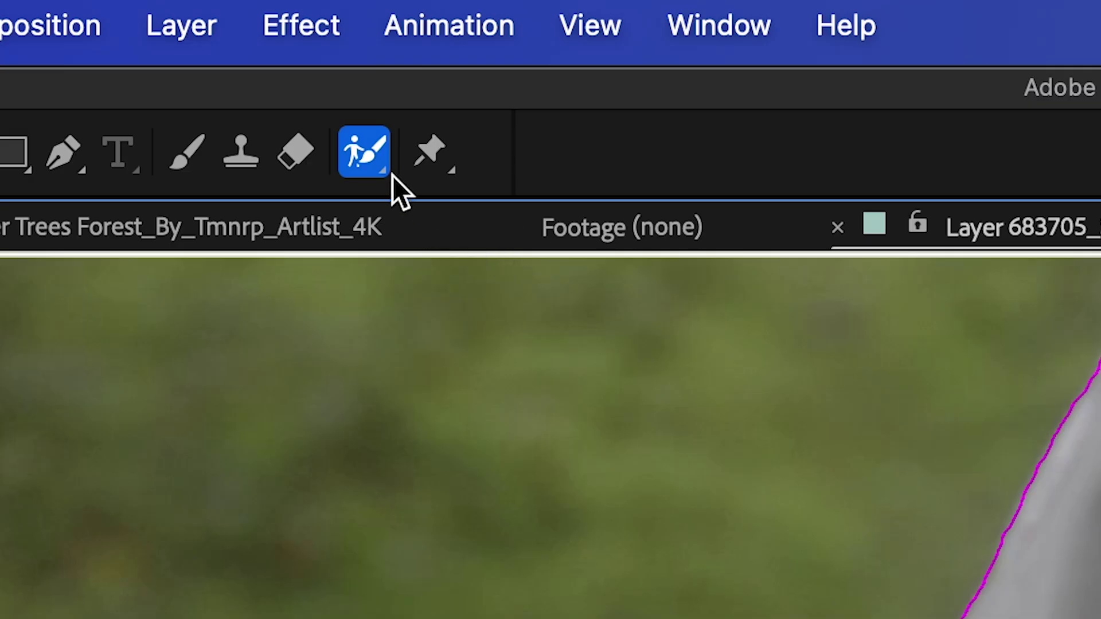
{"action": "key", "text": "alt+w"}
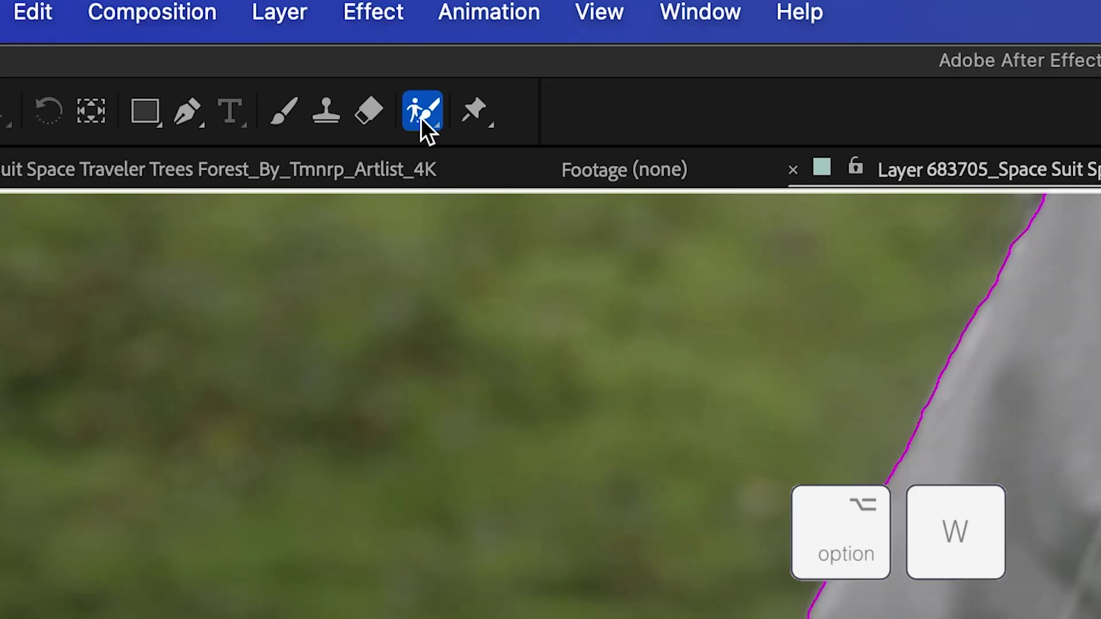
{"action": "left_click_drag", "start_coordinate": [362, 161], "coordinate": [477, 189]}
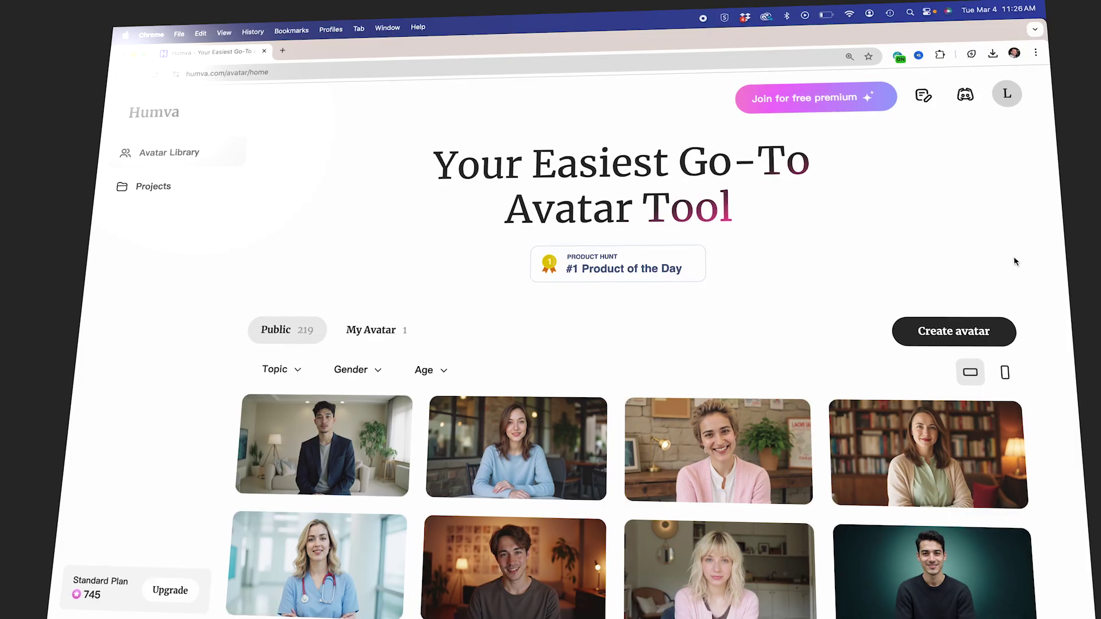
- Switch to the Humva website in Chrome and browse the public avatars in the Avatar Library
{"action": "scroll", "coordinate": [1014, 261], "scroll_direction": "down", "scroll_amount": 5}
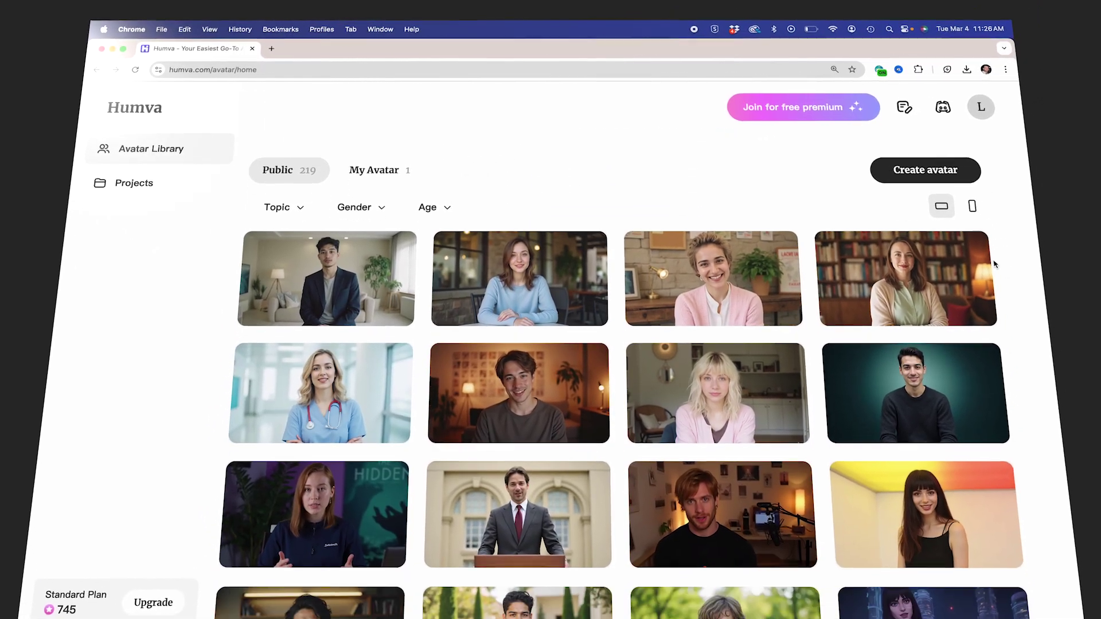
{"action": "scroll", "coordinate": [994, 264], "scroll_direction": "down", "scroll_amount": 3}
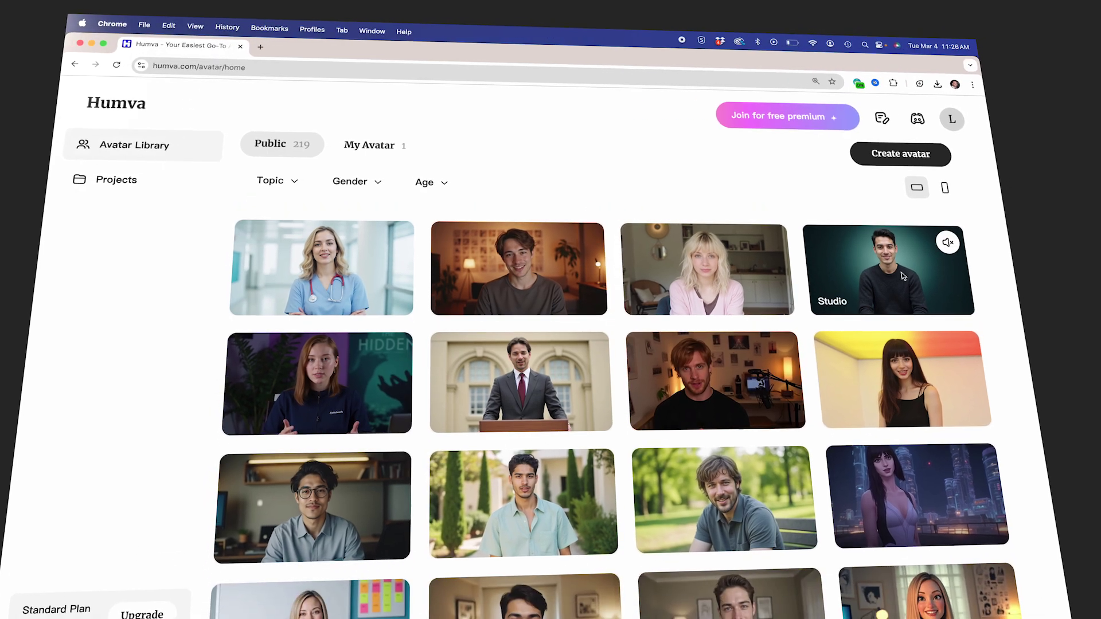
{"action": "left_click", "coordinate": [903, 276]}
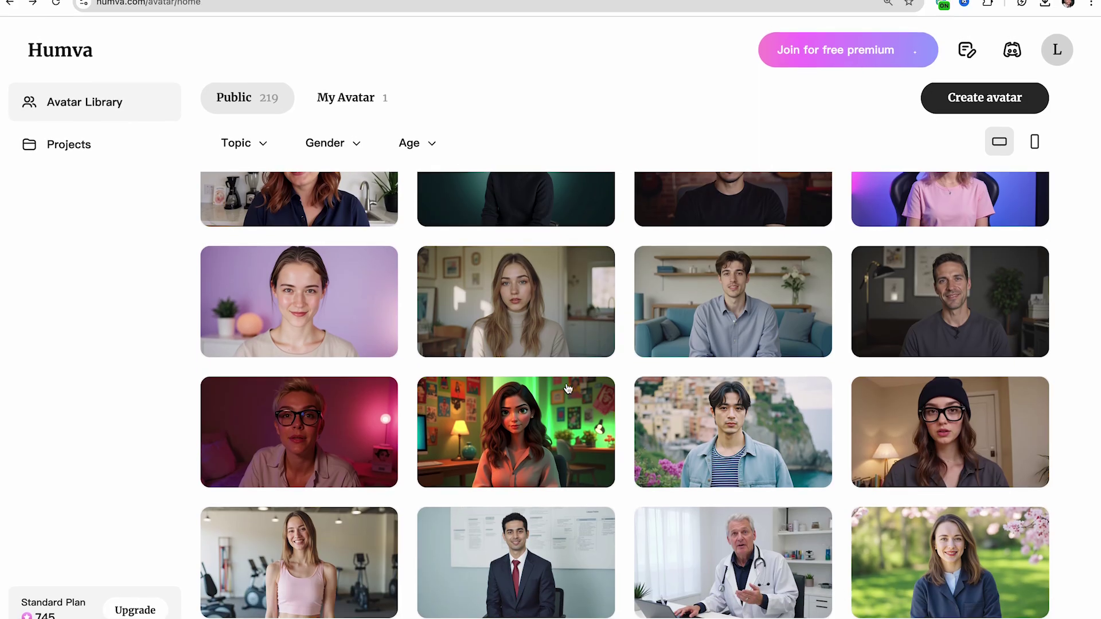
{"action": "left_click", "coordinate": [567, 389]}
- Review the uploaded photo and voice options for a custom avatar of yourself
{"action": "mouse_move", "coordinate": [744, 477]}
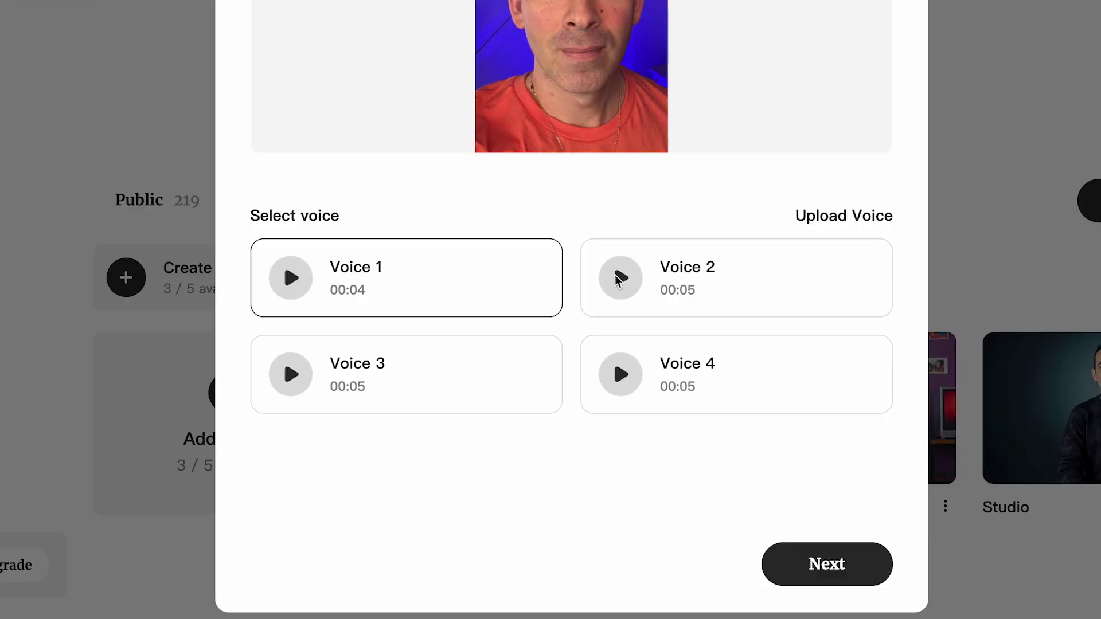
{"action": "left_click", "coordinate": [682, 276]}
{"action": "left_click", "coordinate": [429, 357]}
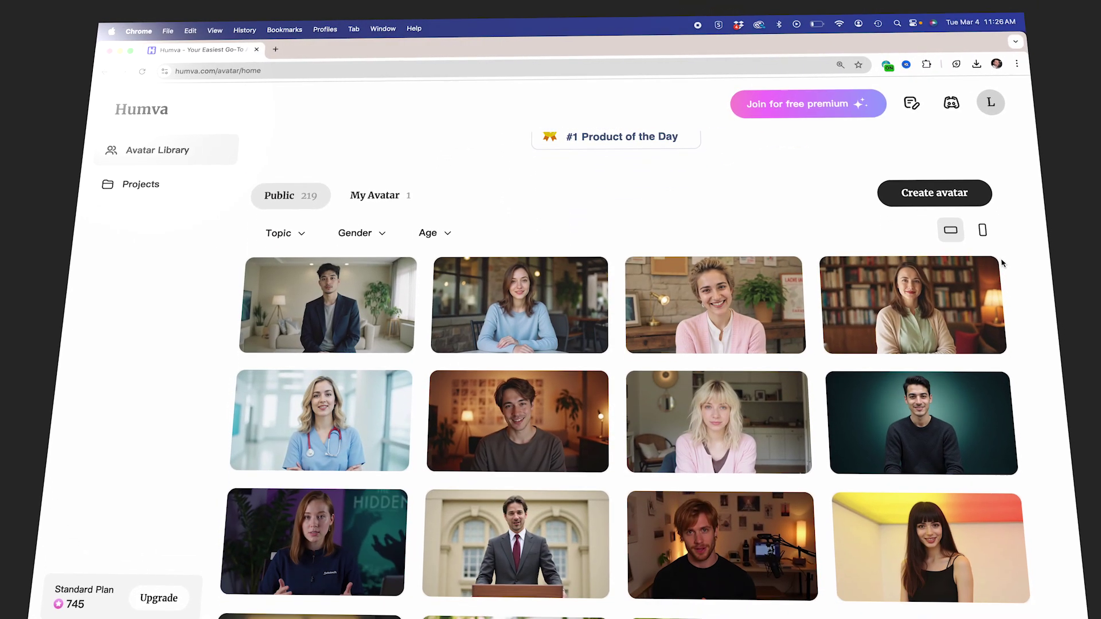
{"action": "scroll", "coordinate": [998, 264], "scroll_direction": "down", "scroll_amount": 5}
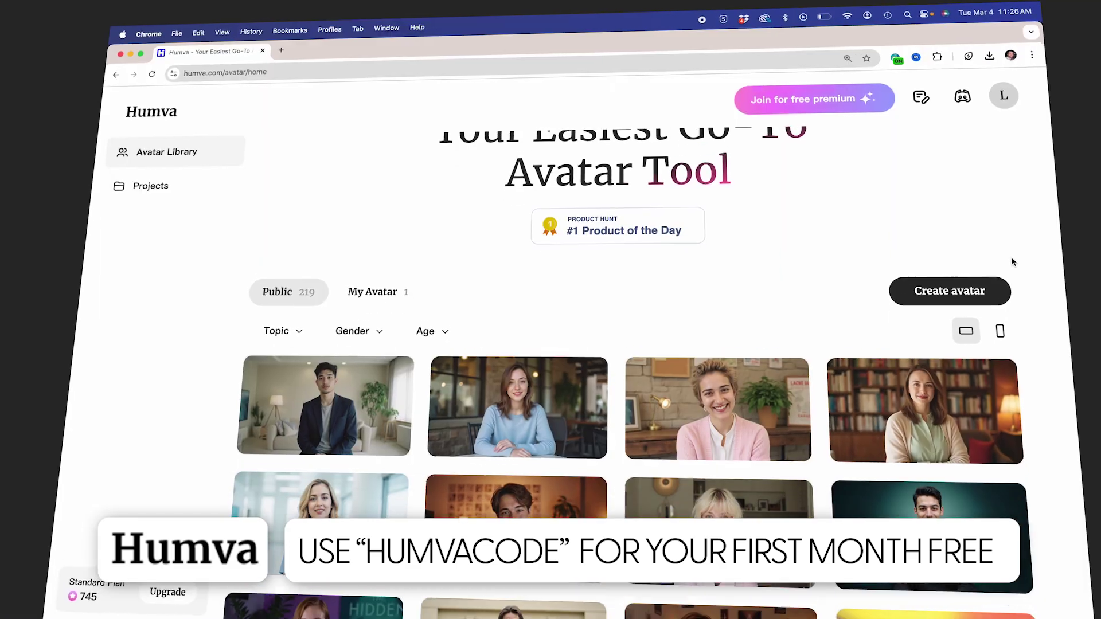
- Browse the public avatar library again, down to the studio avatars
{"action": "scroll", "coordinate": [1009, 262], "scroll_direction": "down", "scroll_amount": 2}
{"action": "scroll", "coordinate": [1009, 262], "scroll_direction": "down", "scroll_amount": 4}
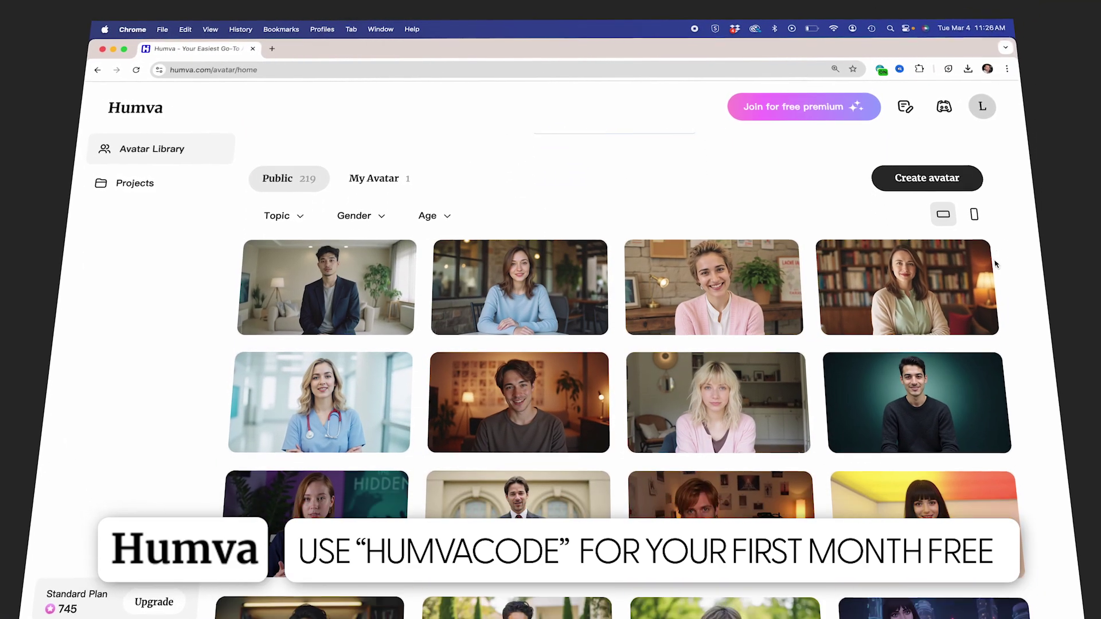
{"action": "scroll", "coordinate": [991, 265], "scroll_direction": "down", "scroll_amount": 3}
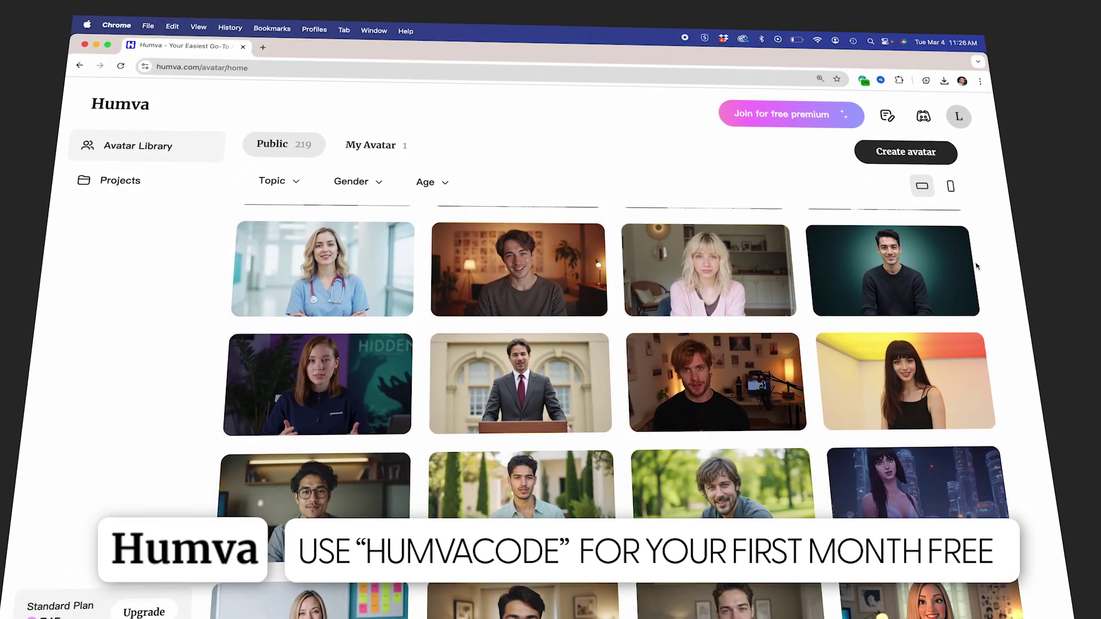
{"action": "left_click", "coordinate": [969, 270]}
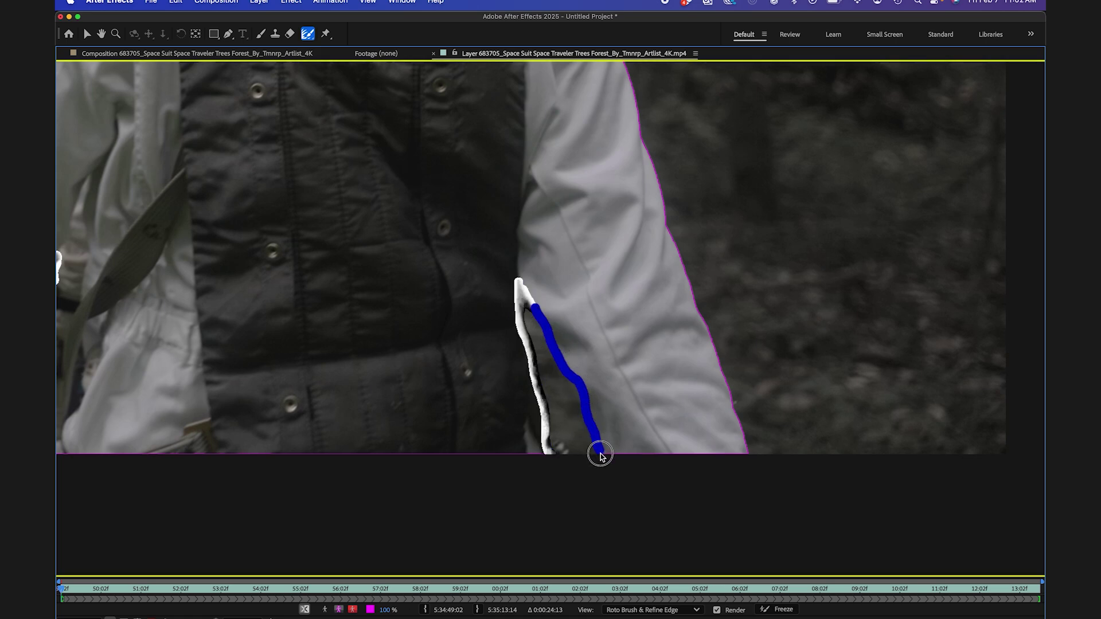
- Switch back to After Effects and paint Refine Edge strokes along the gap between the astronaut's right arm and vest and around the helmet sides
{"action": "left_click_drag", "start_coordinate": [599, 454], "coordinate": [600, 453]}
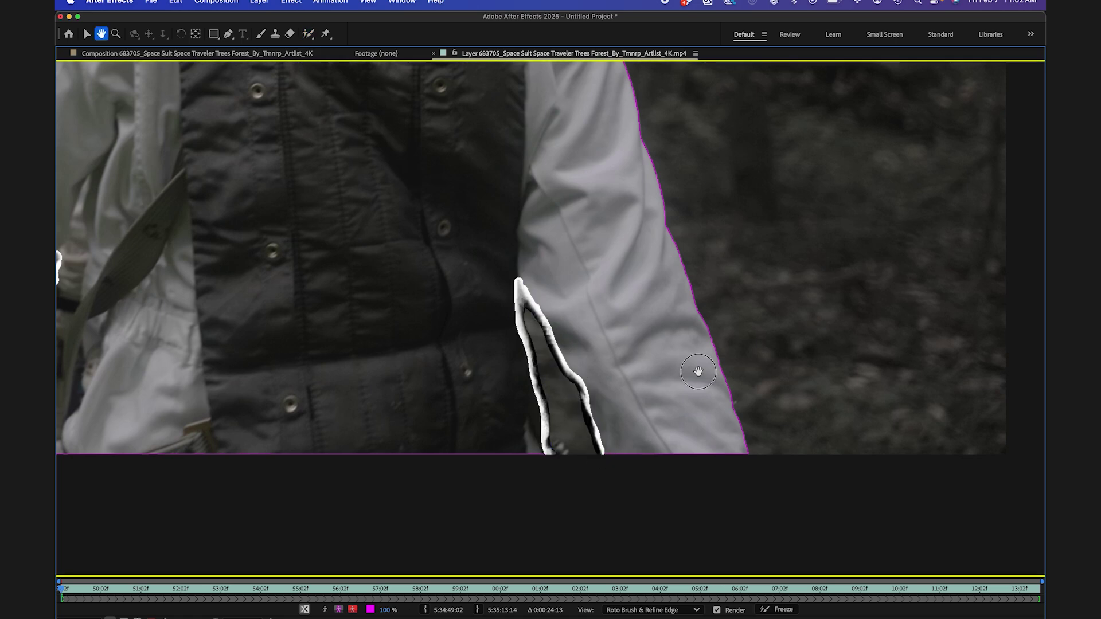
{"action": "left_click_drag", "start_coordinate": [698, 371], "coordinate": [711, 576]}
{"action": "left_click_drag", "start_coordinate": [661, 339], "coordinate": [771, 579]}
{"action": "left_click_drag", "start_coordinate": [614, 329], "coordinate": [590, 356]}
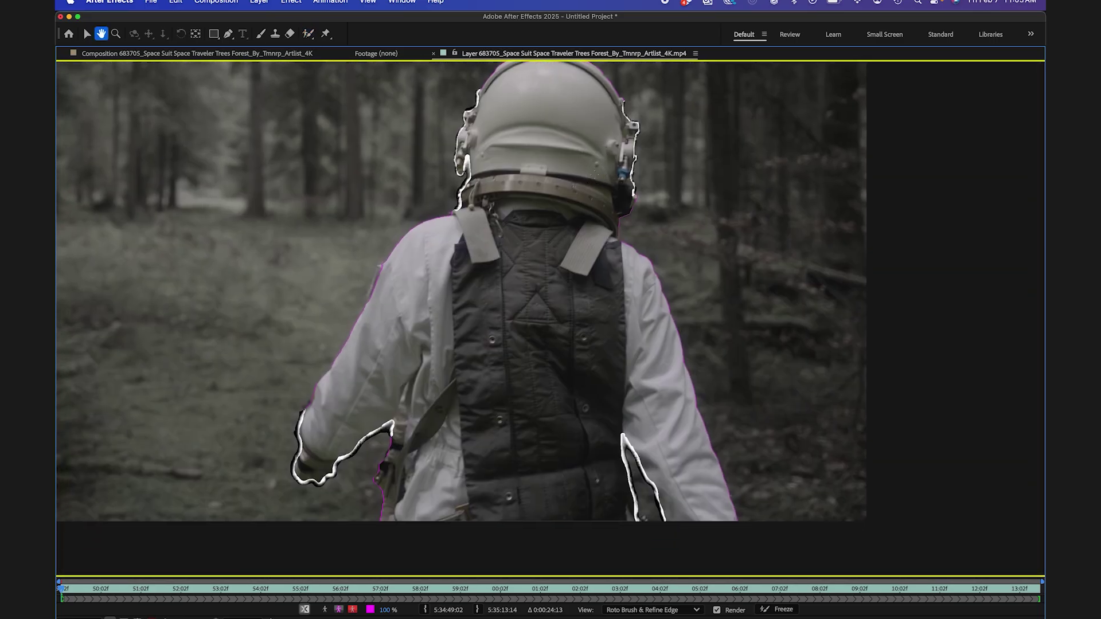
- Switch back to the Roto Brush Tool and inspect the astronaut's matte in the black-and-white alpha view
{"action": "key", "text": "alt+w"}
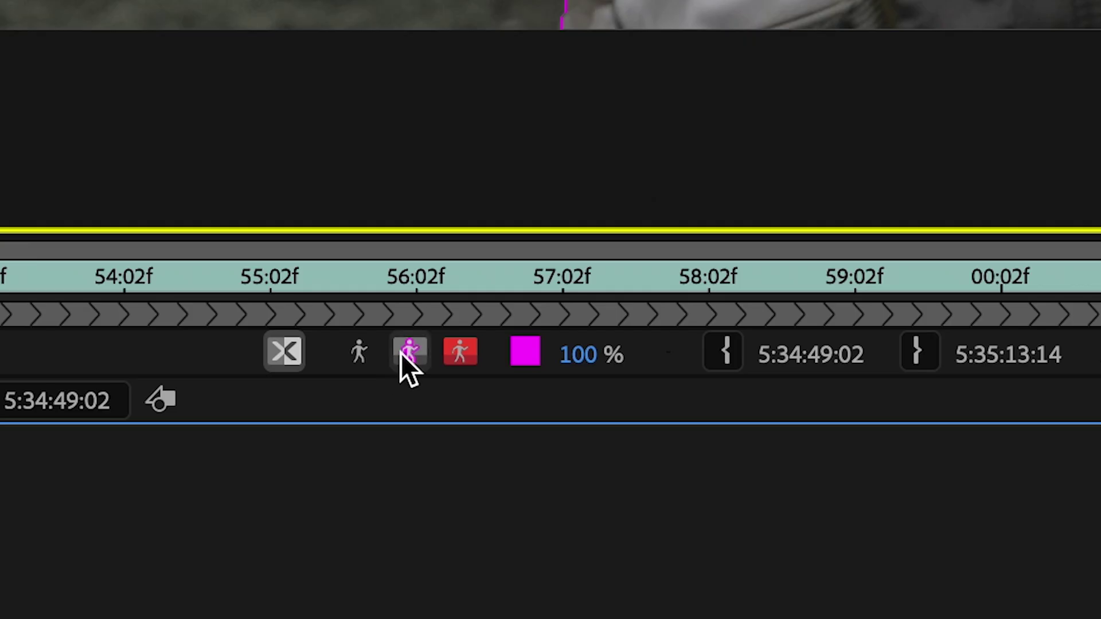
{"action": "left_click", "coordinate": [337, 610]}
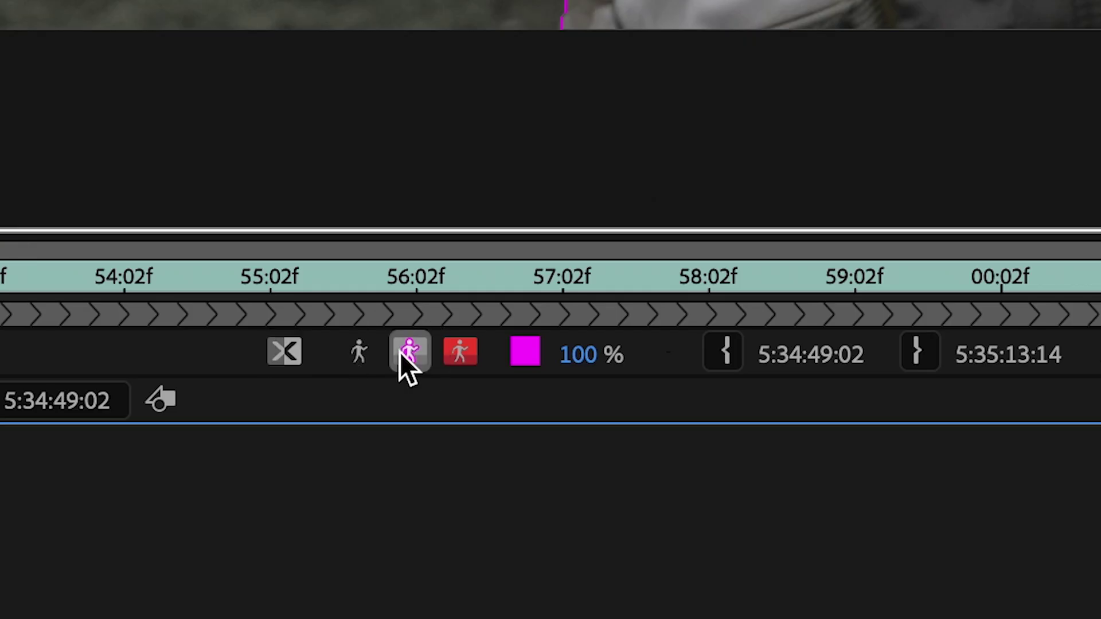
{"action": "left_click", "coordinate": [369, 350]}
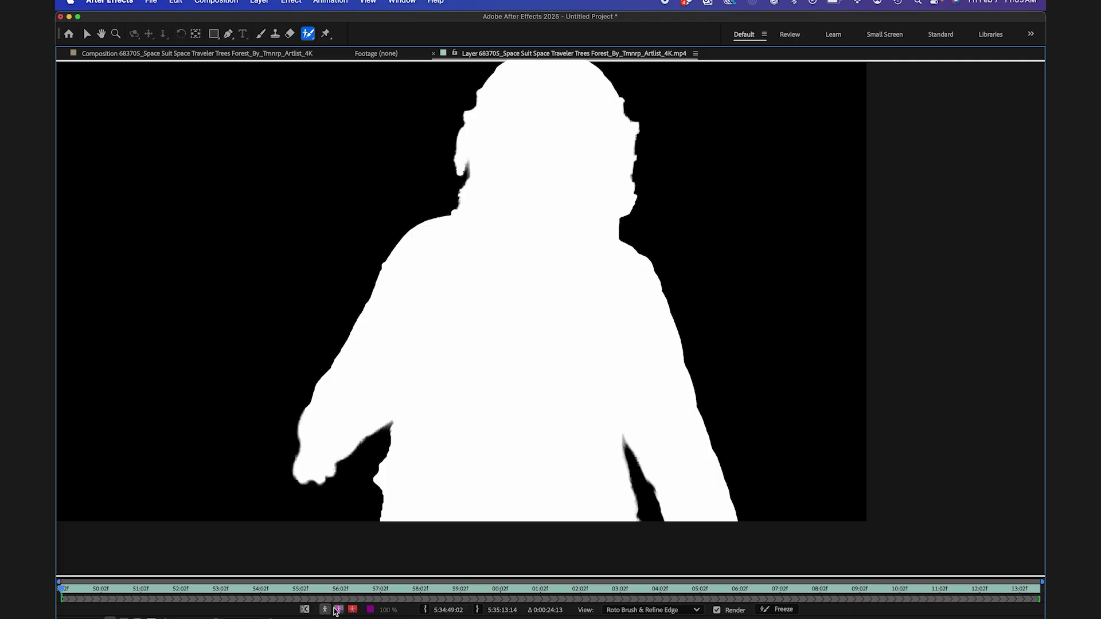
{"action": "left_click_drag", "start_coordinate": [451, 391], "coordinate": [452, 401]}
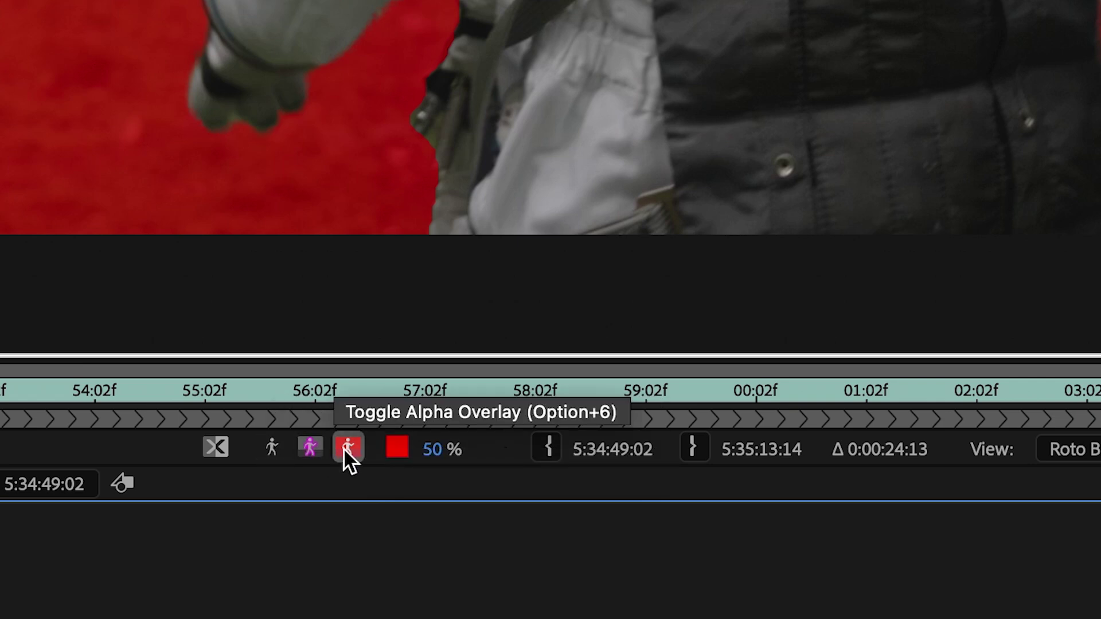
- Set the opacity of the red alpha overlay to 75%
{"action": "left_click_drag", "start_coordinate": [432, 450], "coordinate": [519, 454]}
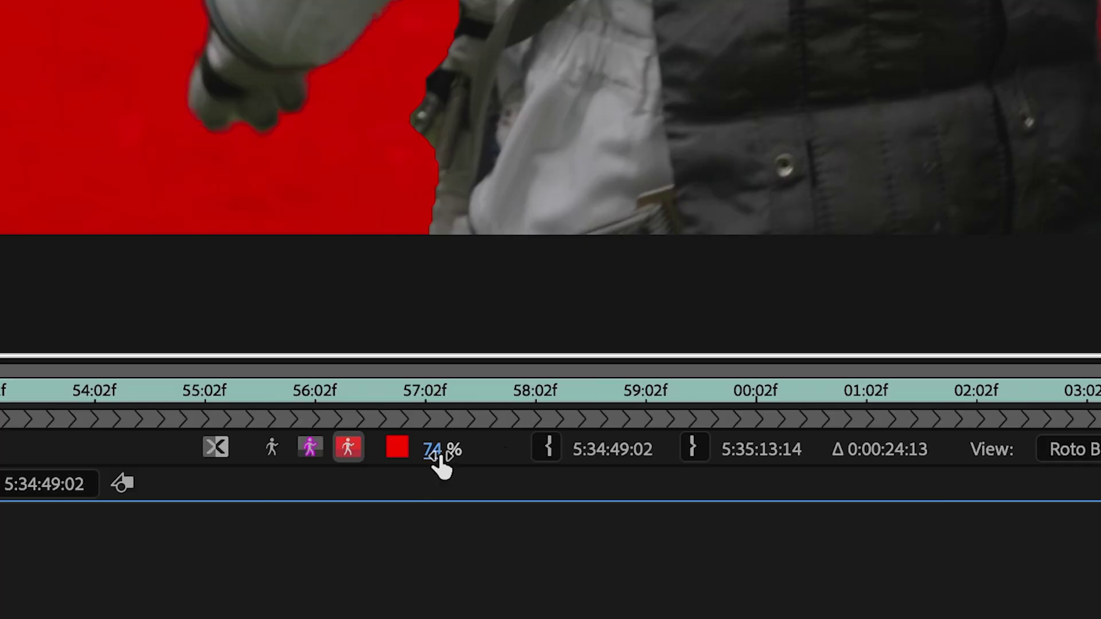
{"action": "left_click", "coordinate": [387, 611]}
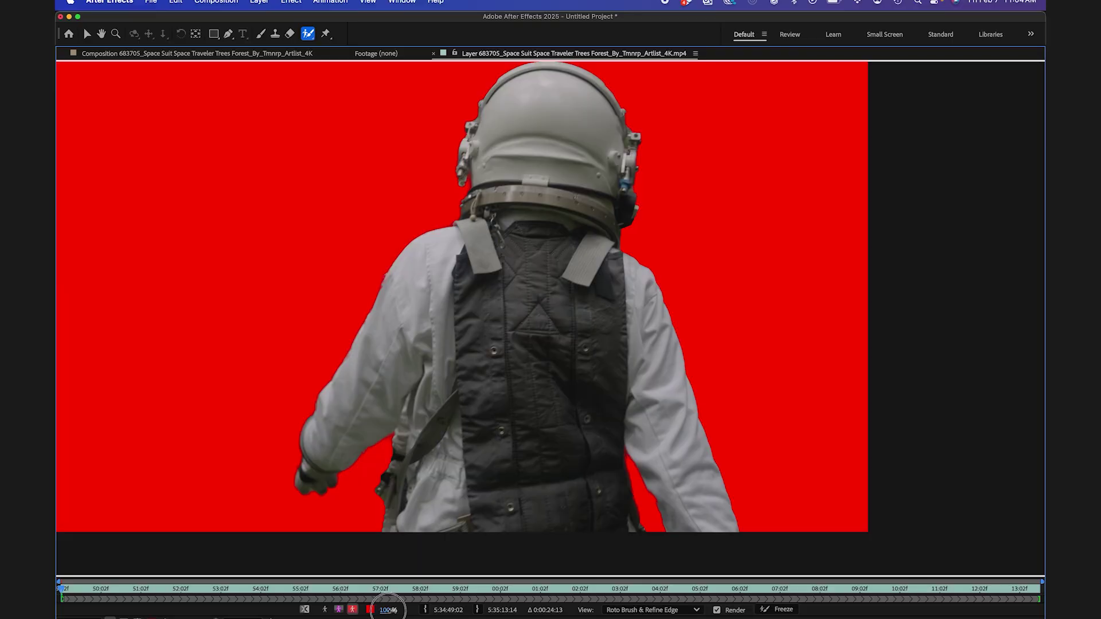
{"action": "type", "text": "75"}
{"action": "key", "text": "Return"}
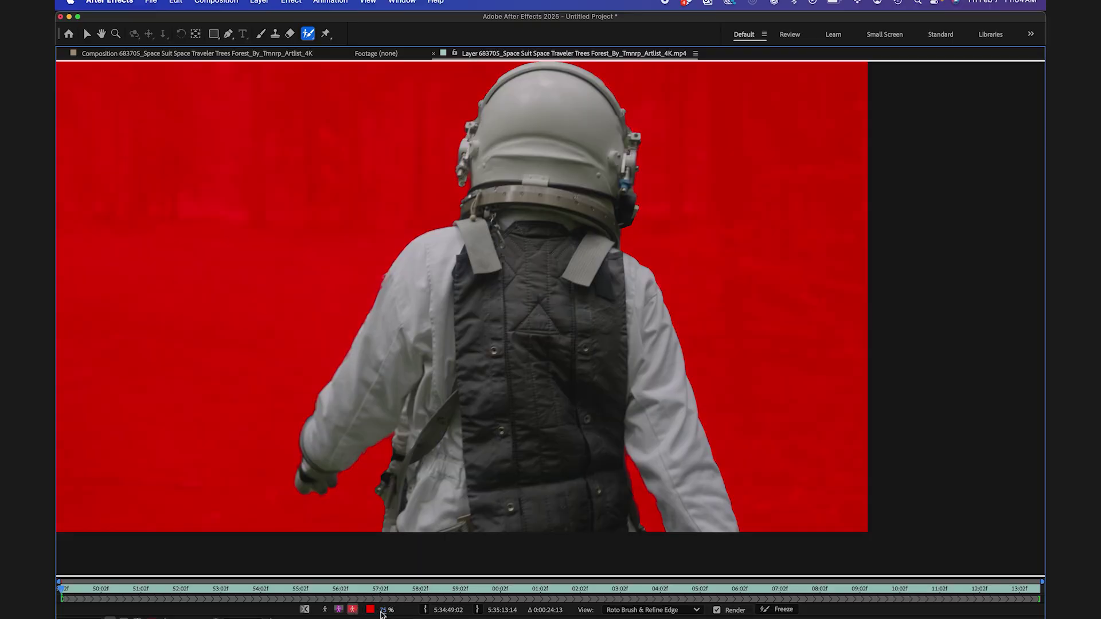
- Propagate the Roto Brush selection forward and step frame by frame to check the astronaut's edges near the right arm gap
{"action": "key", "text": "space"}
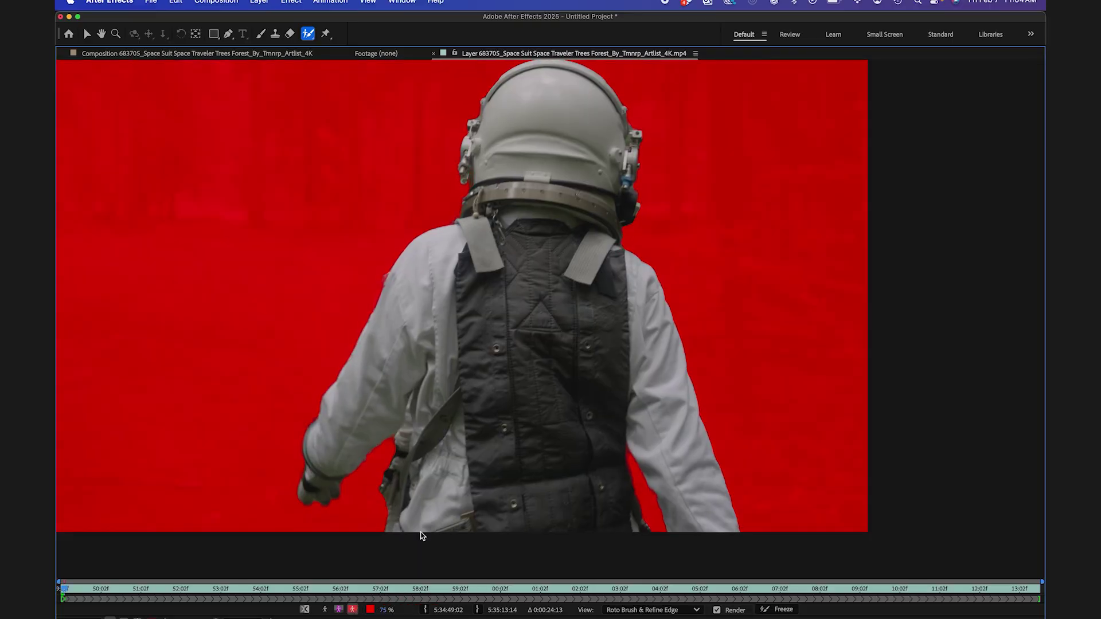
{"action": "key", "text": "Page_Down"}
{"action": "key", "text": "Page_Down"}
{"action": "key", "text": "Page_Down"}
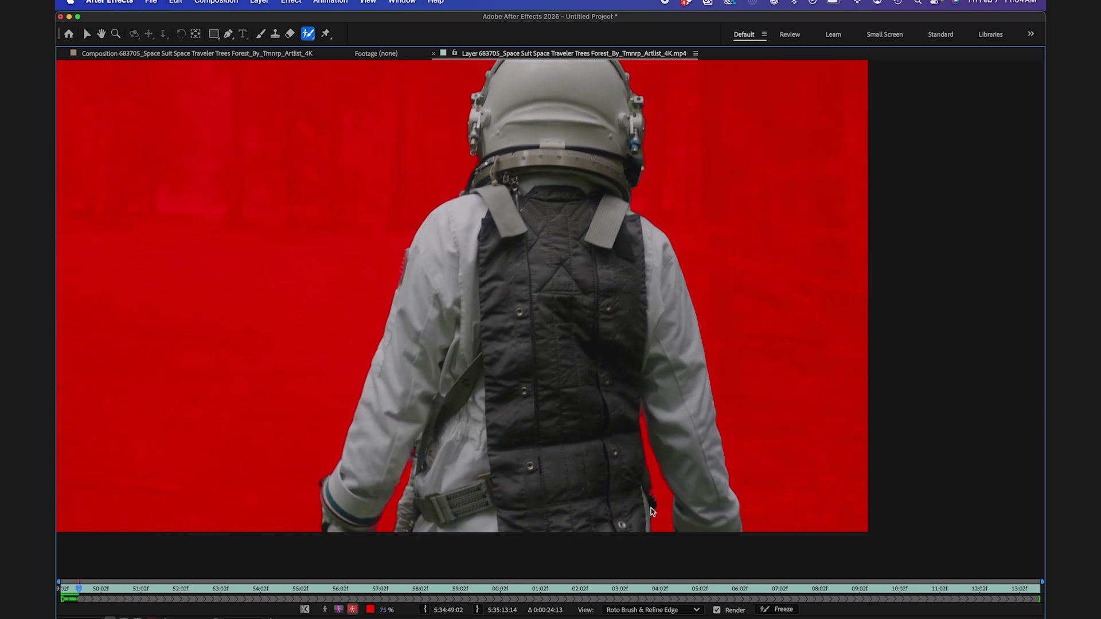
{"action": "key", "text": "Page_Down"}
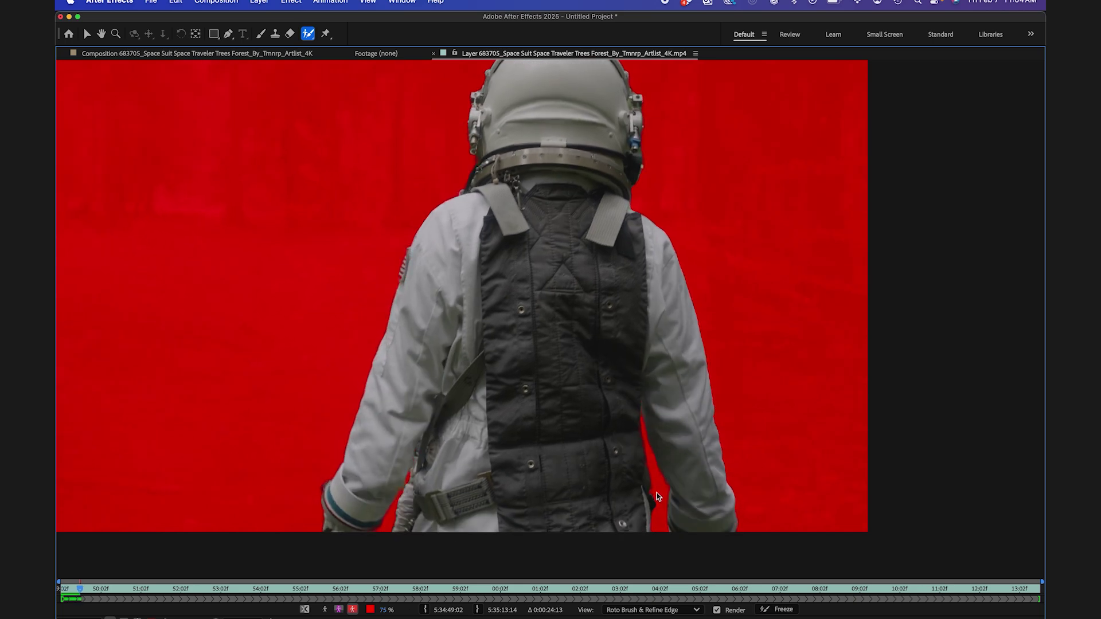
{"action": "key", "text": "Page_Down"}
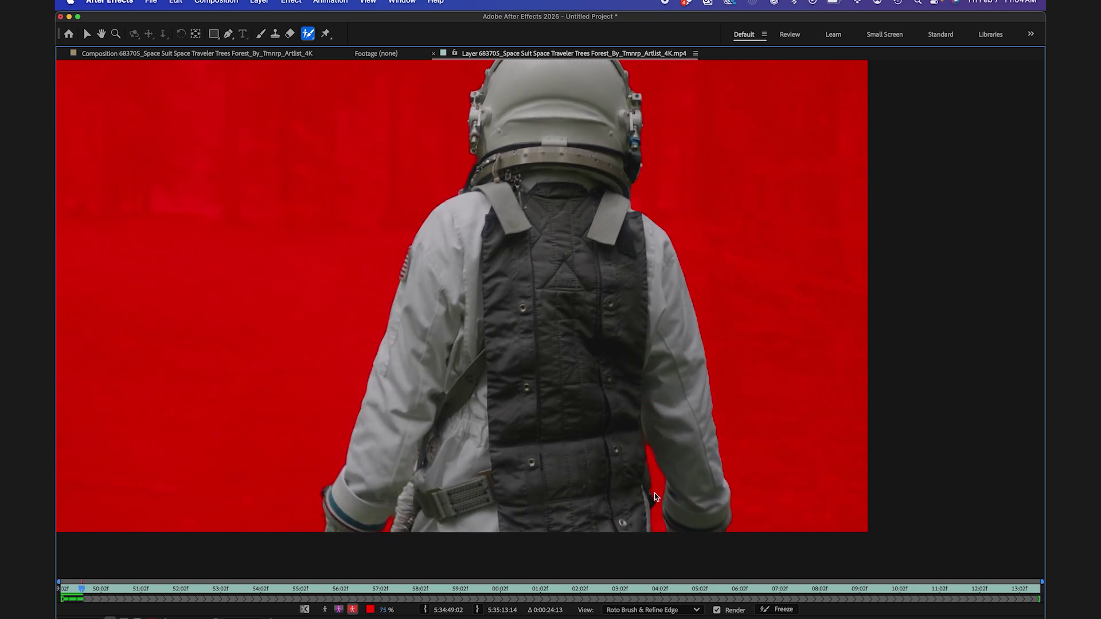
{"action": "scroll", "coordinate": [656, 496], "scroll_direction": "up", "scroll_amount": 2}
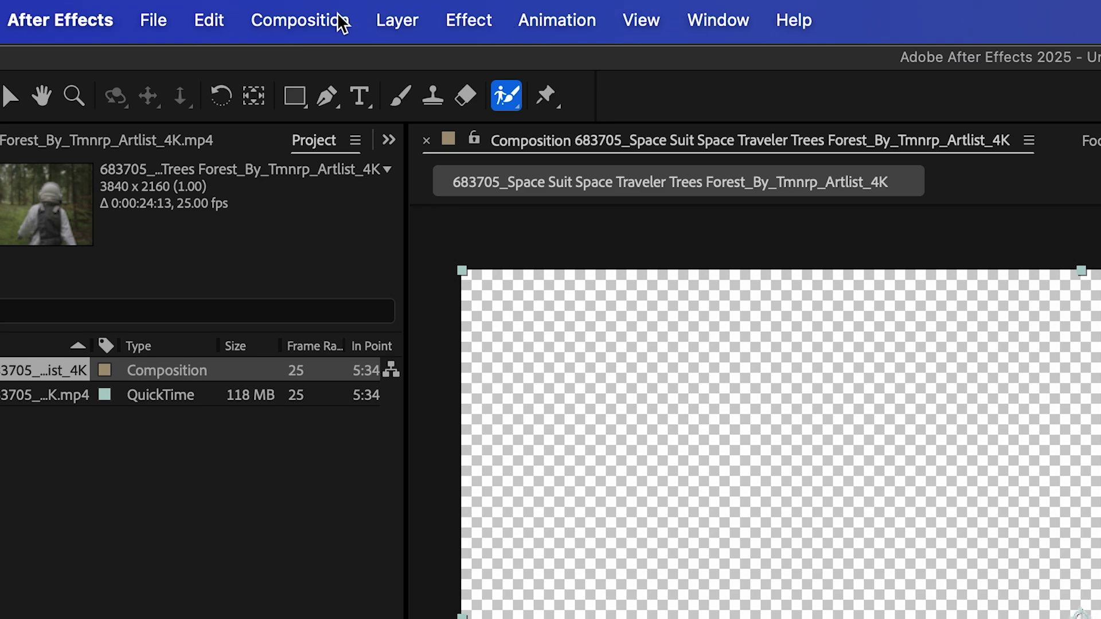
- Add the composition to the Render Queue and set its output module to Lossless with Alpha
{"action": "left_click", "coordinate": [339, 20]}
{"action": "left_click", "coordinate": [363, 400]}
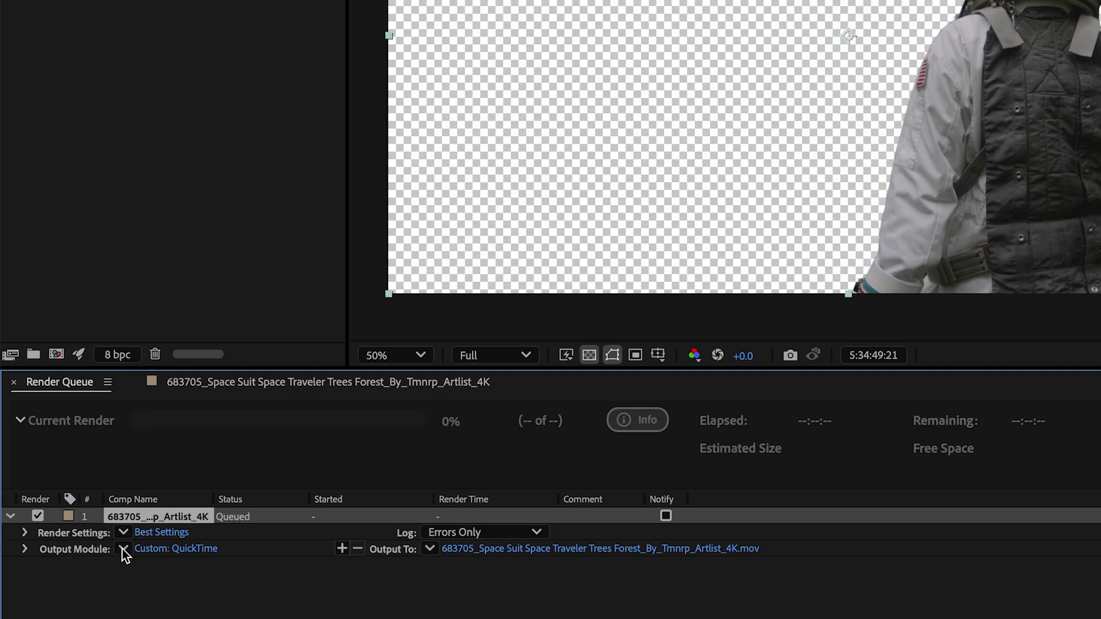
{"action": "left_click", "coordinate": [122, 549]}
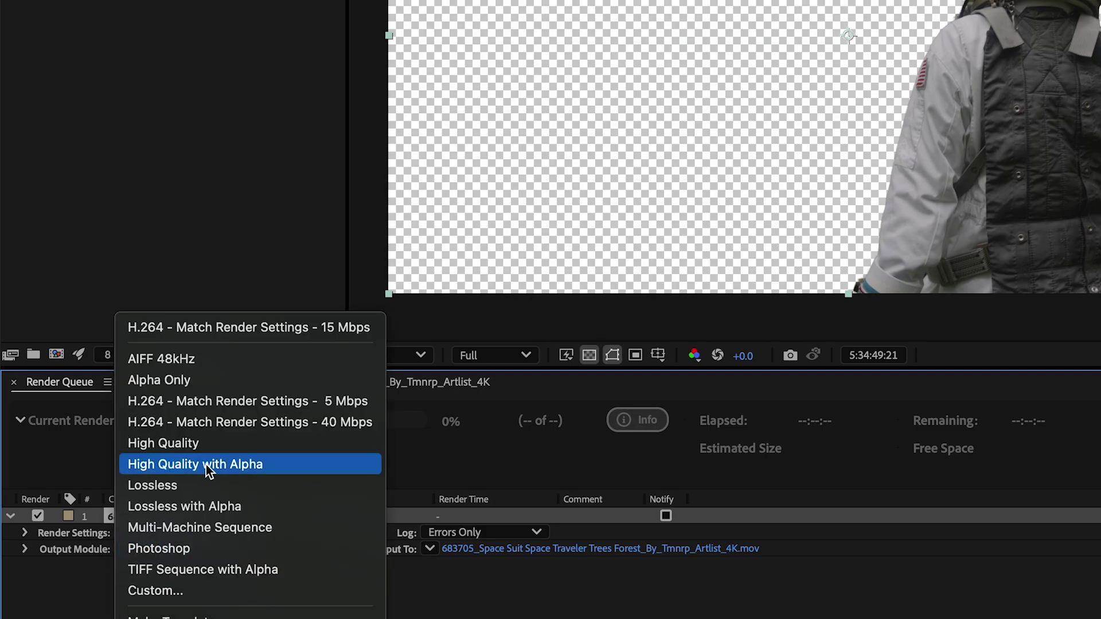
{"action": "left_click", "coordinate": [207, 506]}
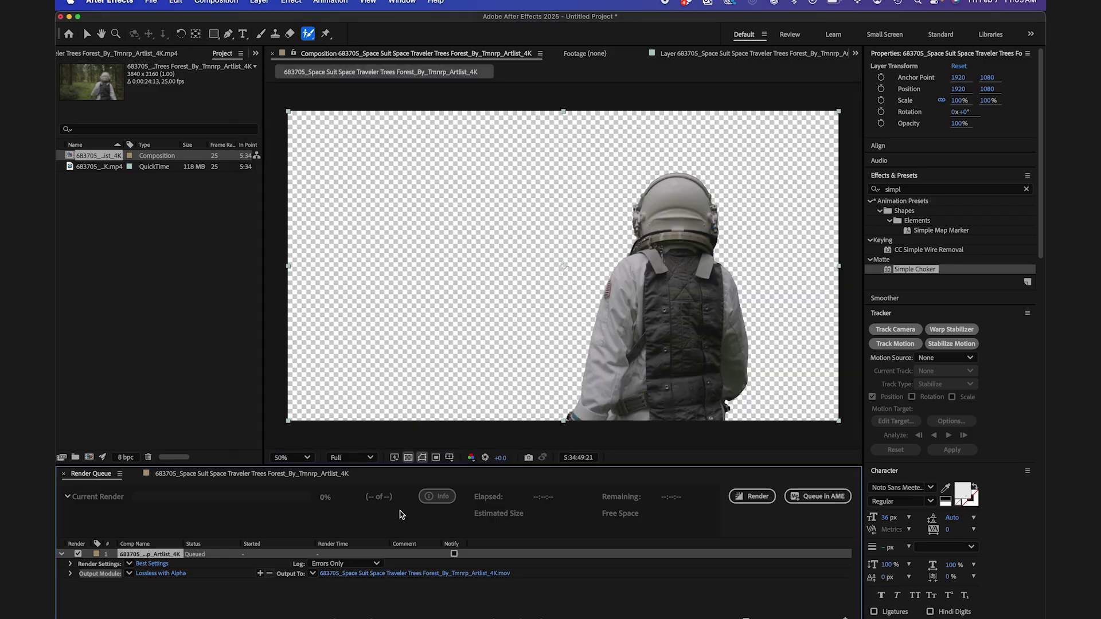
- Render the queued composition, then hide the rotoscoped footage layer in the composition's timeline
{"action": "left_click", "coordinate": [751, 496]}
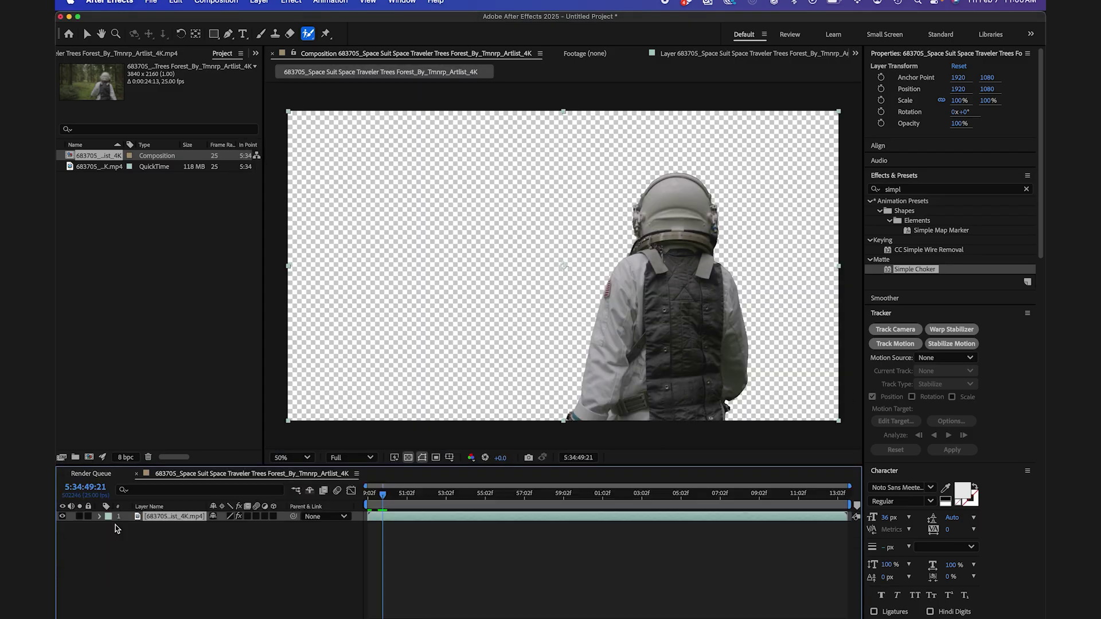
{"action": "left_click", "coordinate": [95, 522]}
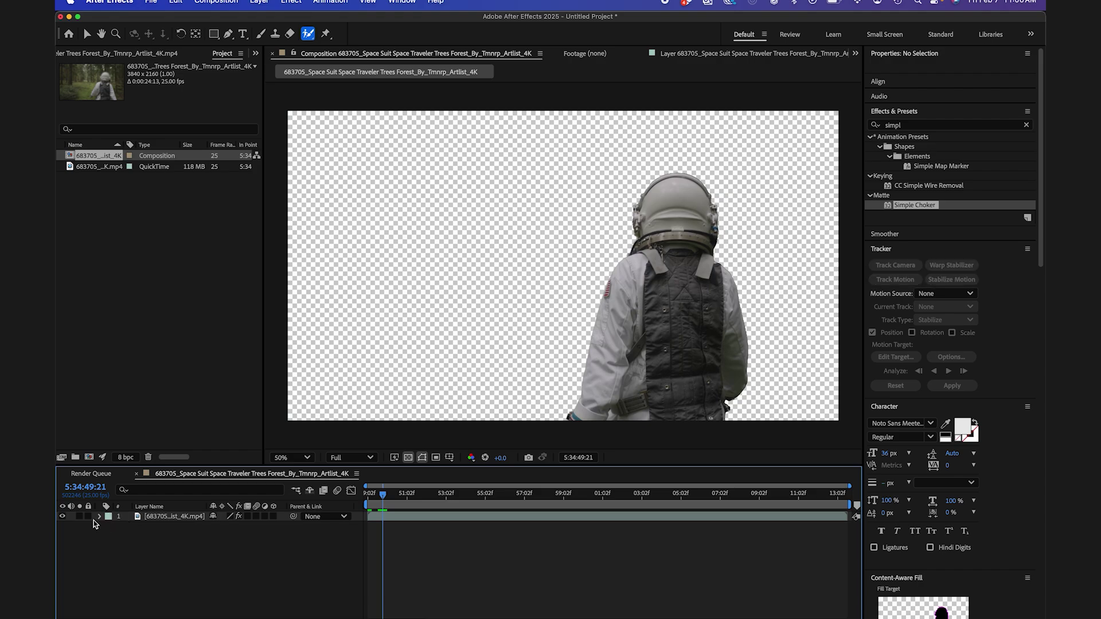
{"action": "left_click", "coordinate": [147, 518]}
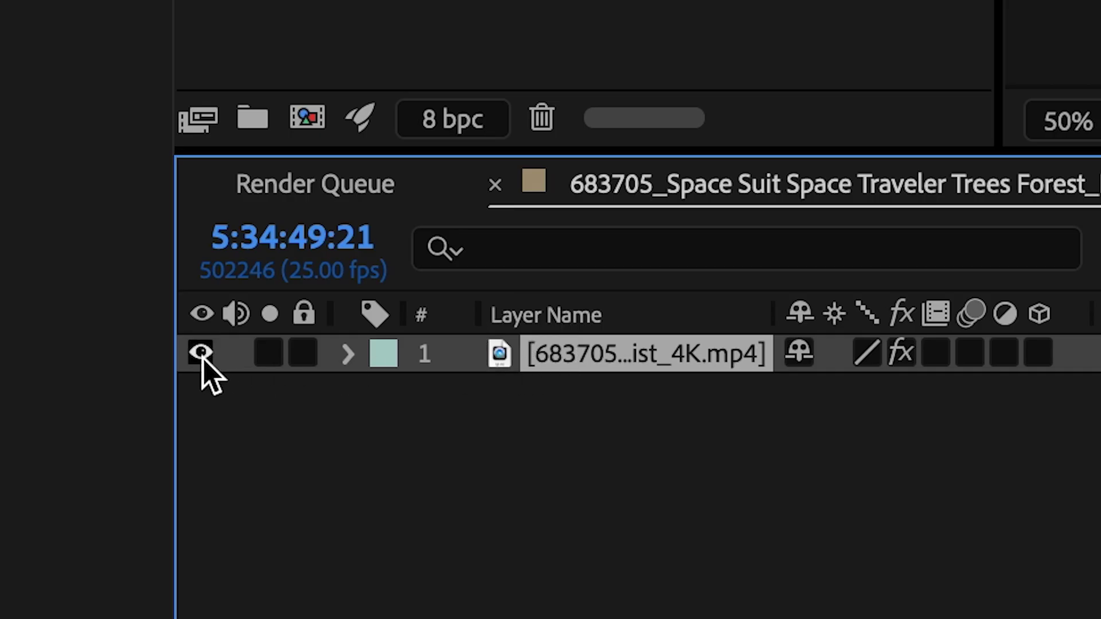
{"action": "left_click", "coordinate": [63, 516]}
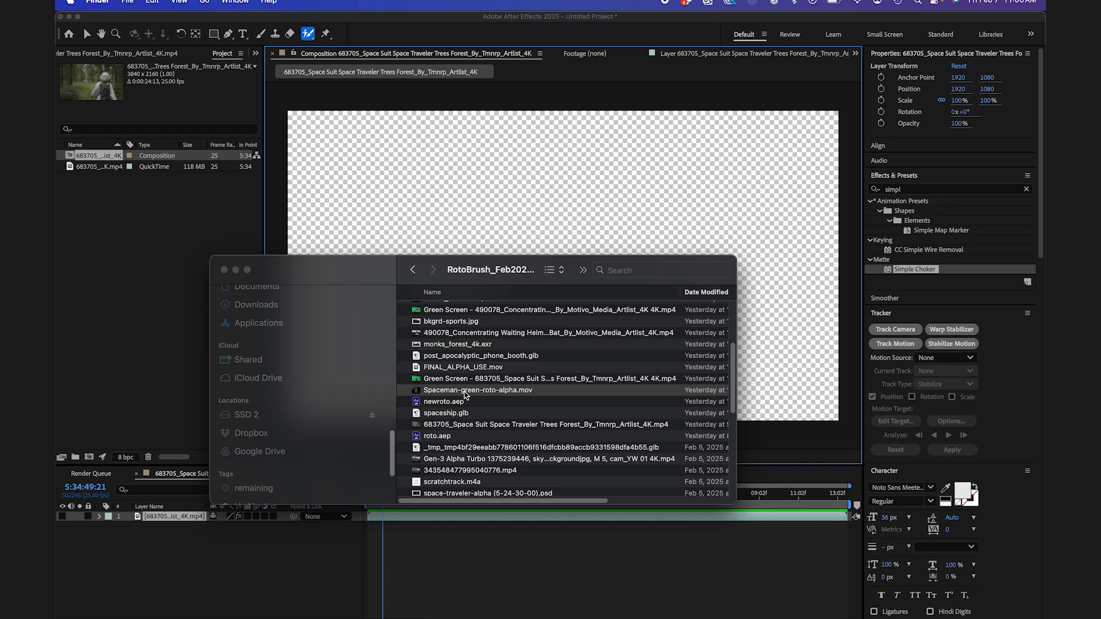
- Import Spaceman-green-roto-alpha.mov, place it as the top layer of the composition, and scrub to check its transparency
{"action": "left_click_drag", "start_coordinate": [465, 394], "coordinate": [163, 319]}
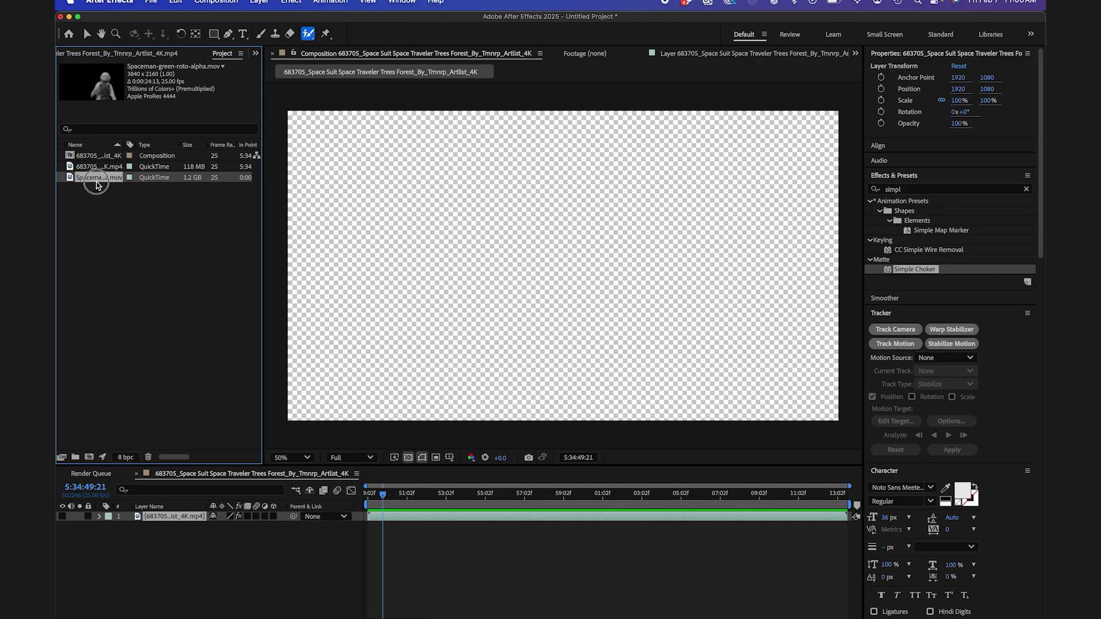
{"action": "left_click_drag", "start_coordinate": [96, 183], "coordinate": [148, 516]}
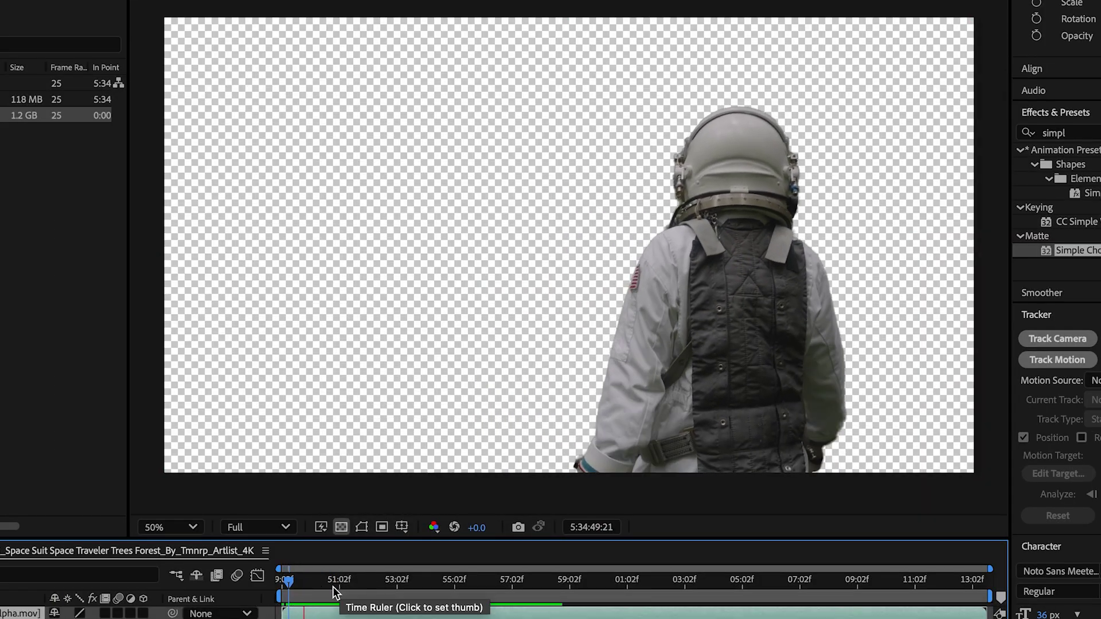
{"action": "left_click_drag", "start_coordinate": [333, 587], "coordinate": [434, 608]}
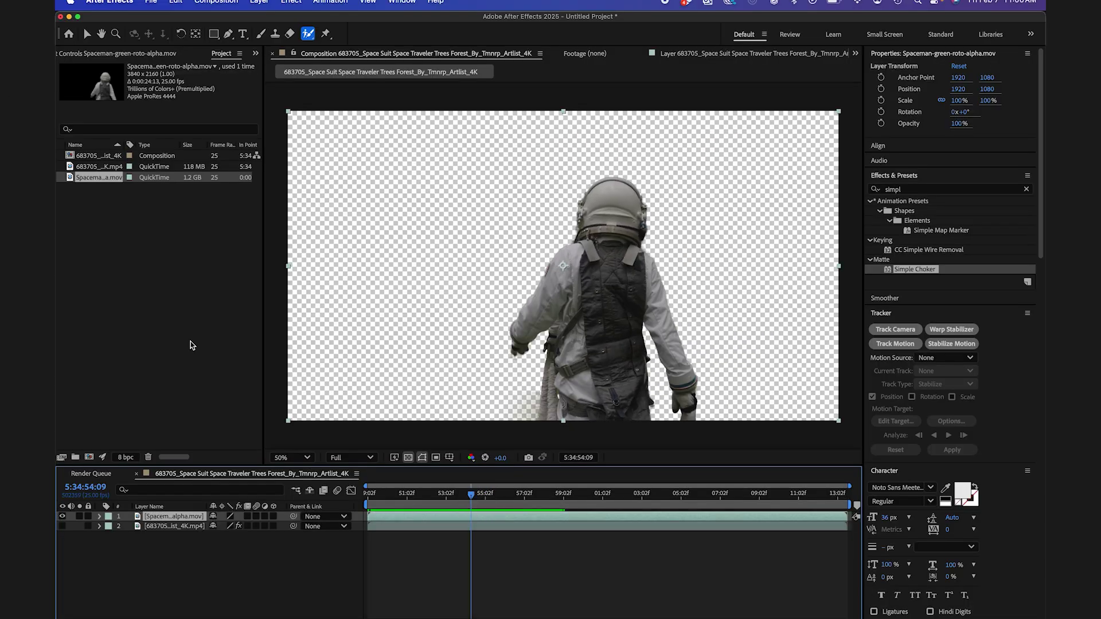
- Add another copy of the original forest footage beneath all the layers and solo it
{"action": "left_click", "coordinate": [159, 272]}
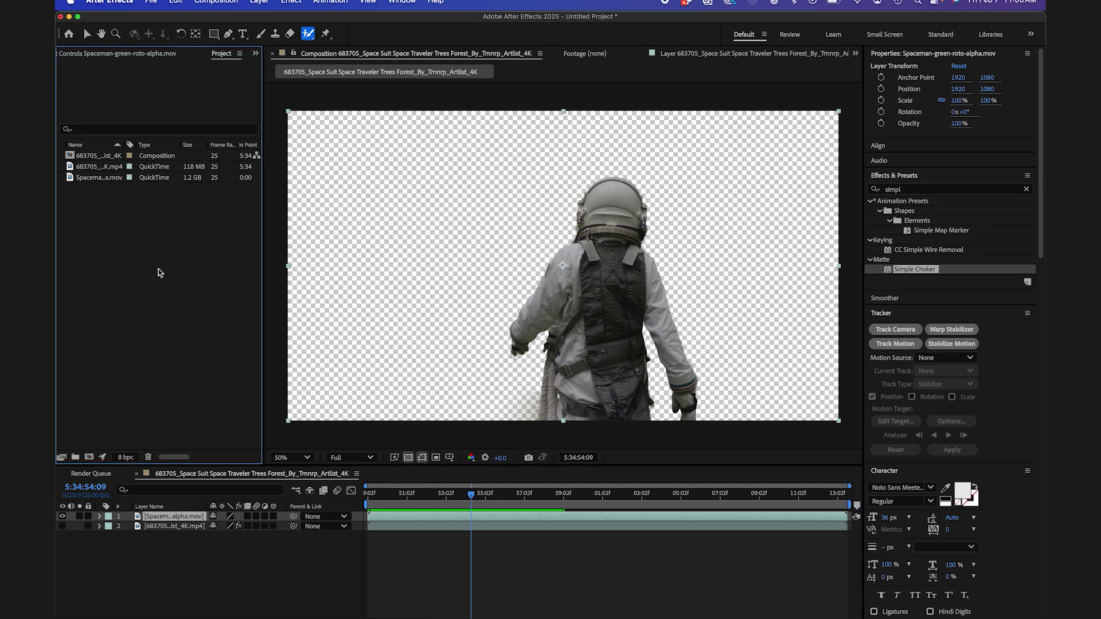
{"action": "left_click", "coordinate": [92, 167]}
{"action": "left_click_drag", "start_coordinate": [90, 169], "coordinate": [139, 533]}
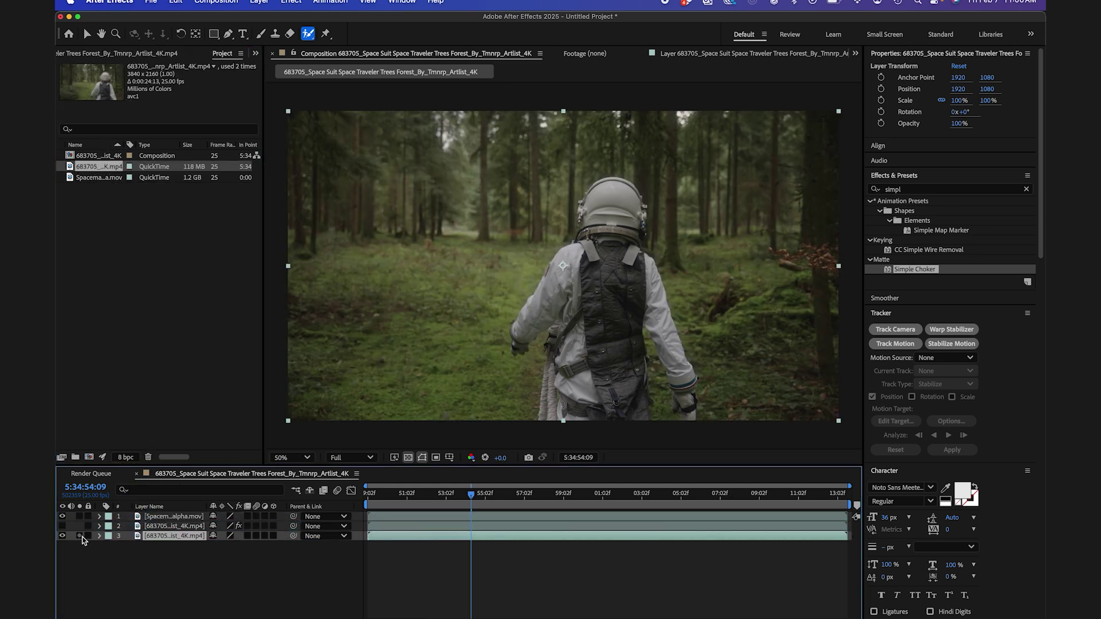
{"action": "left_click", "coordinate": [80, 535]}
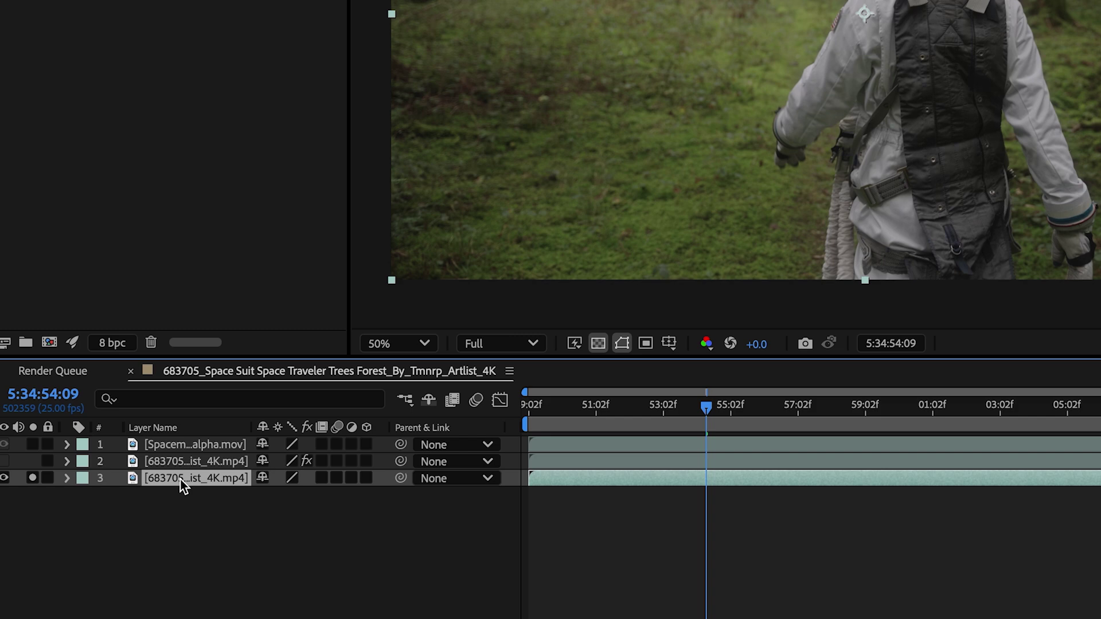
- Run Track Camera on the soloed forest footage layer
{"action": "right_click", "coordinate": [168, 537]}
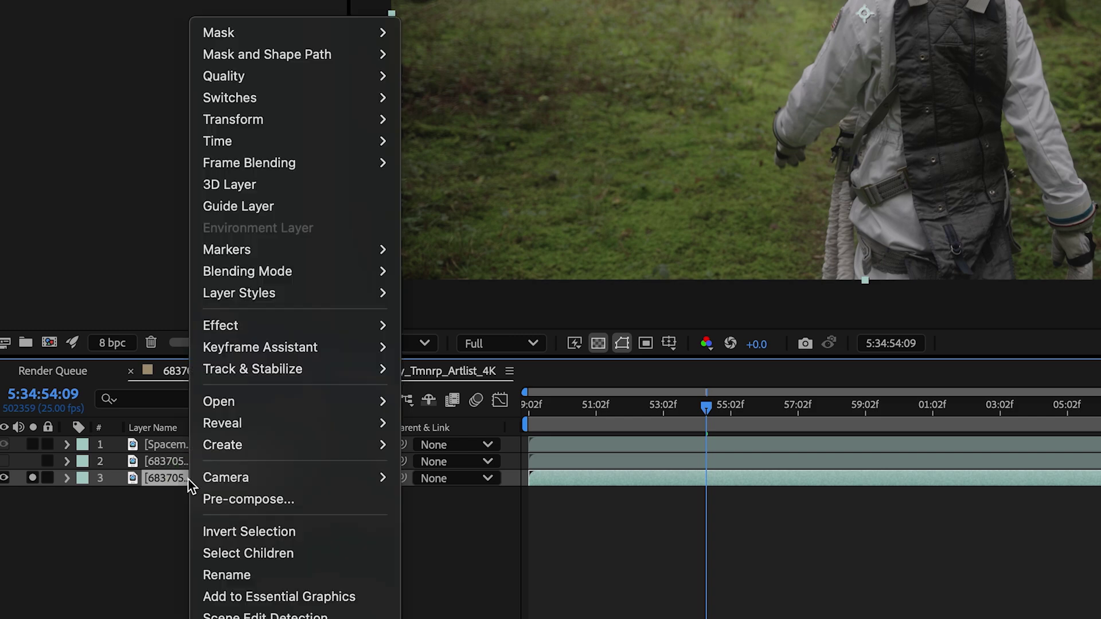
{"action": "mouse_move", "coordinate": [273, 370]}
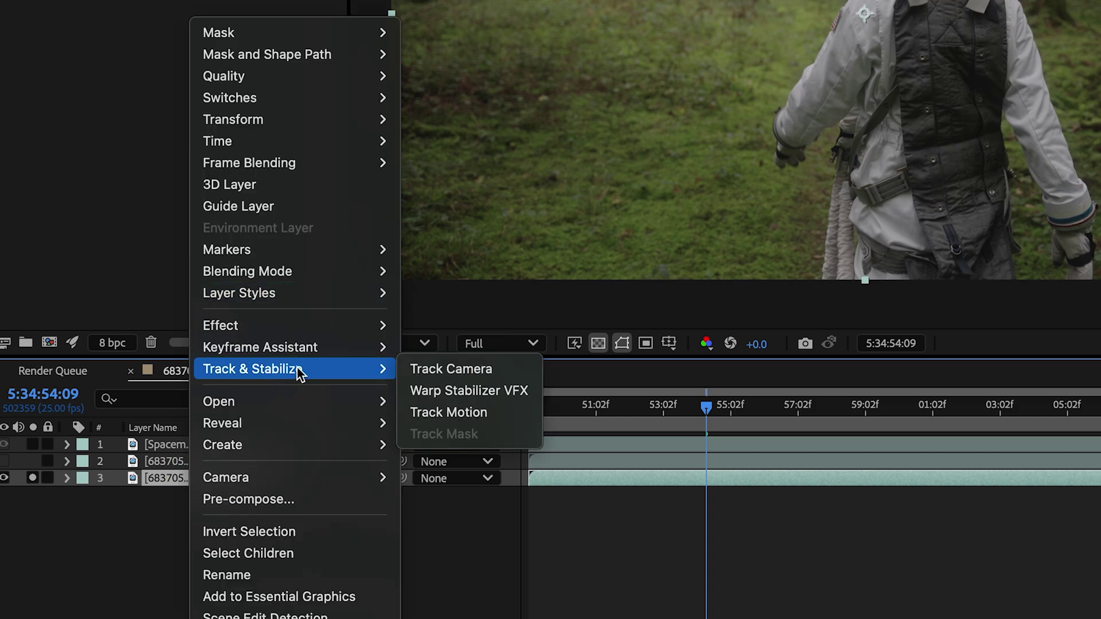
{"action": "left_click", "coordinate": [429, 370]}
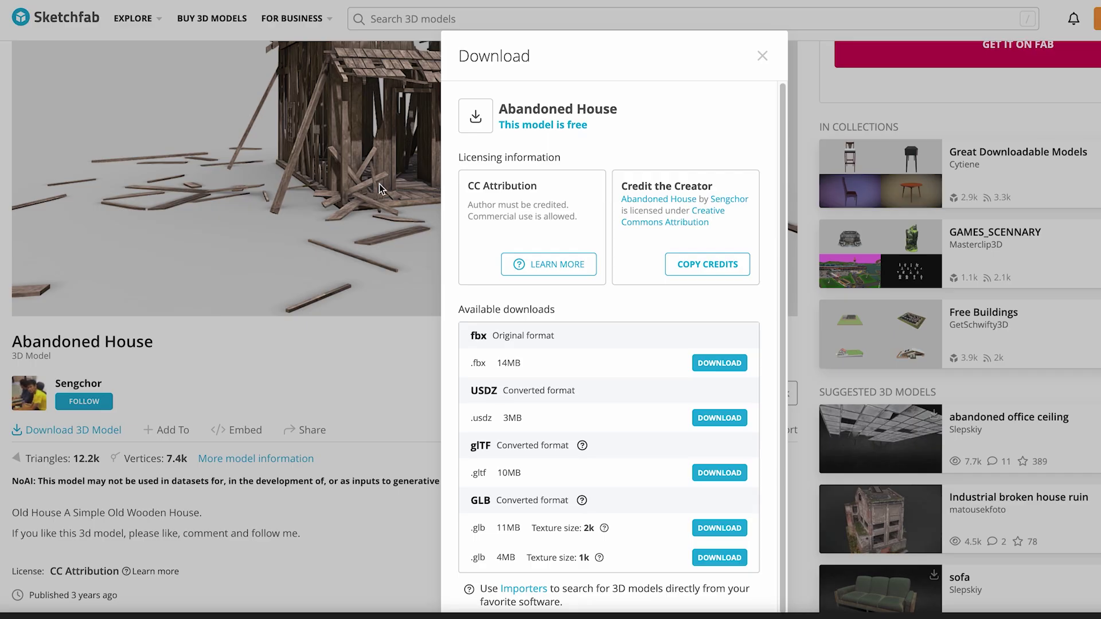
- Switch to Sketchfab and look over the Abandoned House and Post Apocalyptic Phone Booth 3D models
{"action": "left_click", "coordinate": [379, 183]}
{"action": "scroll", "coordinate": [390, 187], "scroll_direction": "up", "scroll_amount": 3}
{"action": "scroll", "coordinate": [390, 187], "scroll_direction": "down", "scroll_amount": 5}
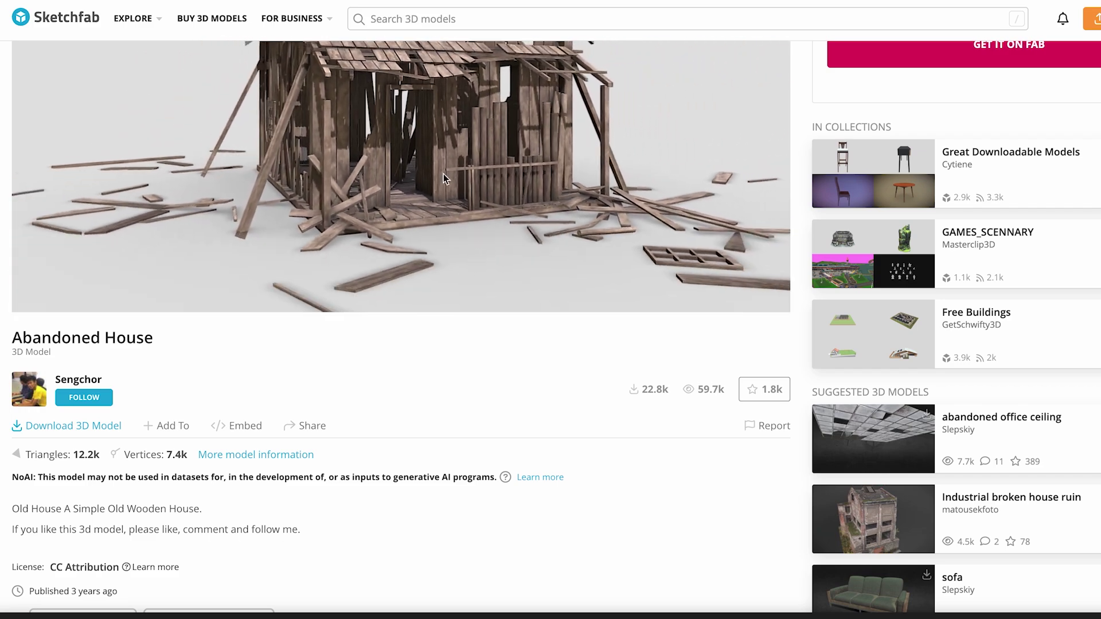
{"action": "scroll", "coordinate": [522, 401], "scroll_direction": "up", "scroll_amount": 4}
{"action": "scroll", "coordinate": [641, 408], "scroll_direction": "down", "scroll_amount": 1}
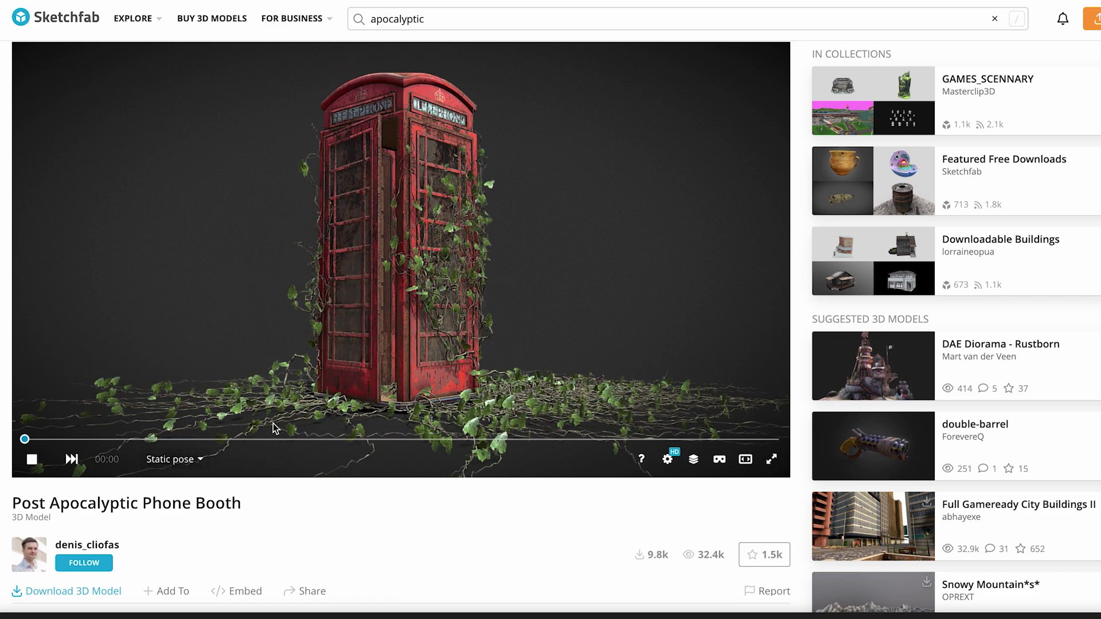
{"action": "left_click_drag", "start_coordinate": [332, 394], "coordinate": [362, 403]}
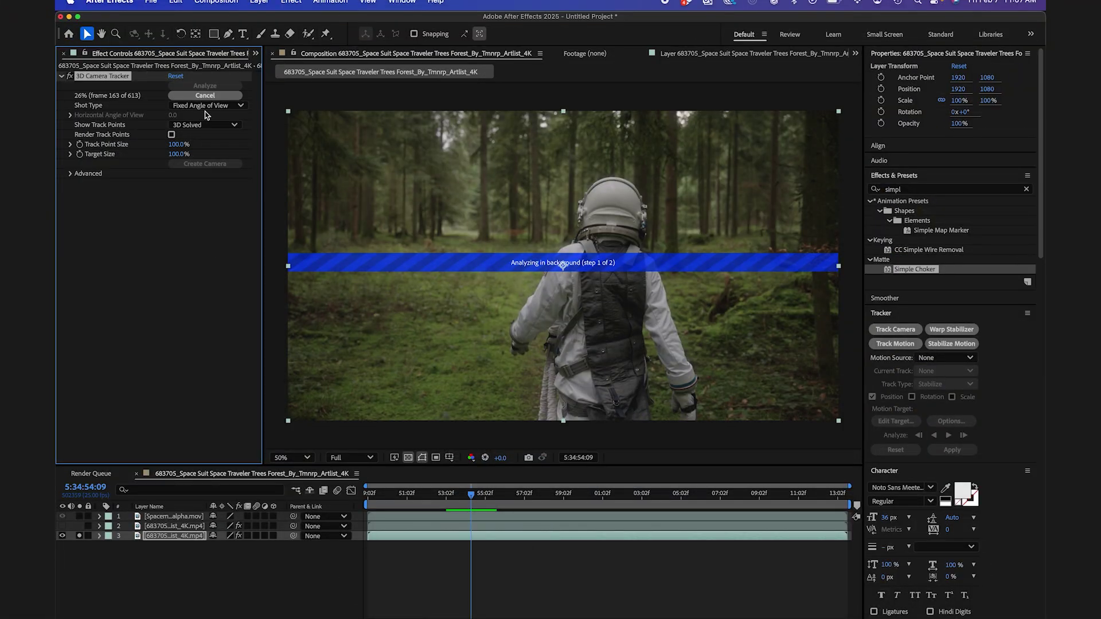
- Import the abandoned house and post-apocalyptic phone booth GLB models into the After Effects project
{"action": "left_click", "coordinate": [258, 53]}
{"action": "left_click", "coordinate": [274, 79]}
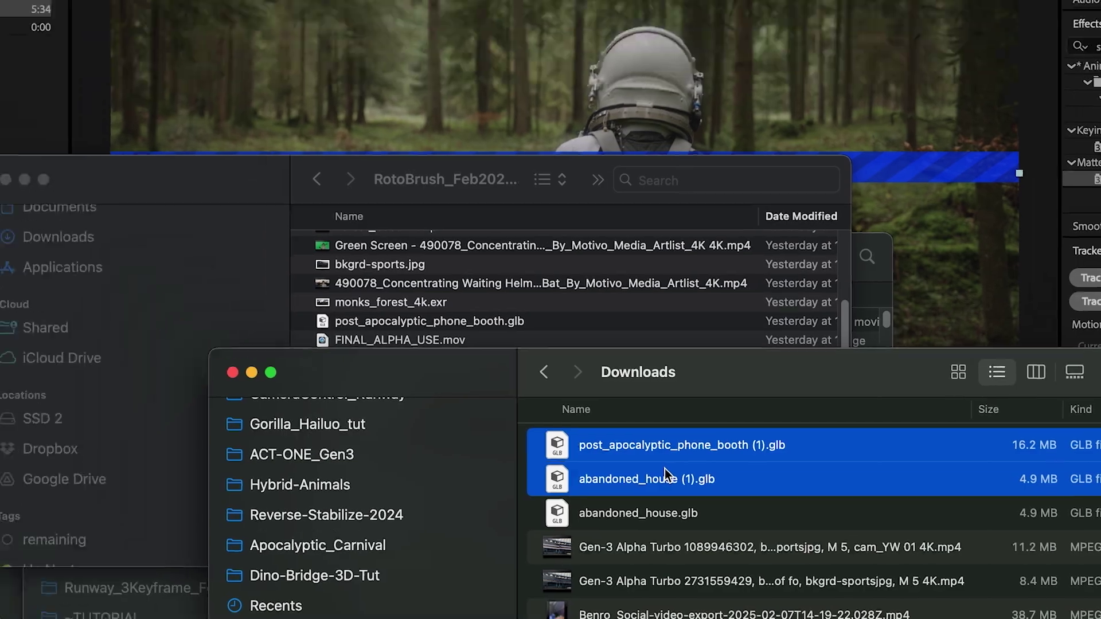
{"action": "left_click_drag", "start_coordinate": [596, 476], "coordinate": [147, 239]}
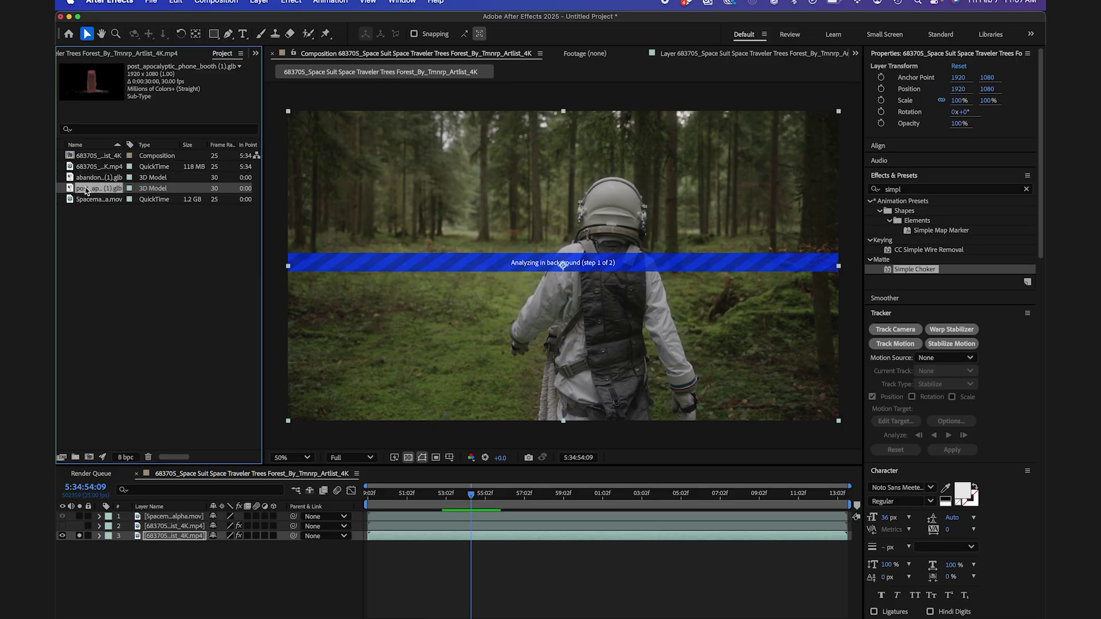
- Add the phone booth 3D model to the composition above the footage and accept the switch to the Advanced 3D renderer
{"action": "left_click_drag", "start_coordinate": [86, 191], "coordinate": [187, 525]}
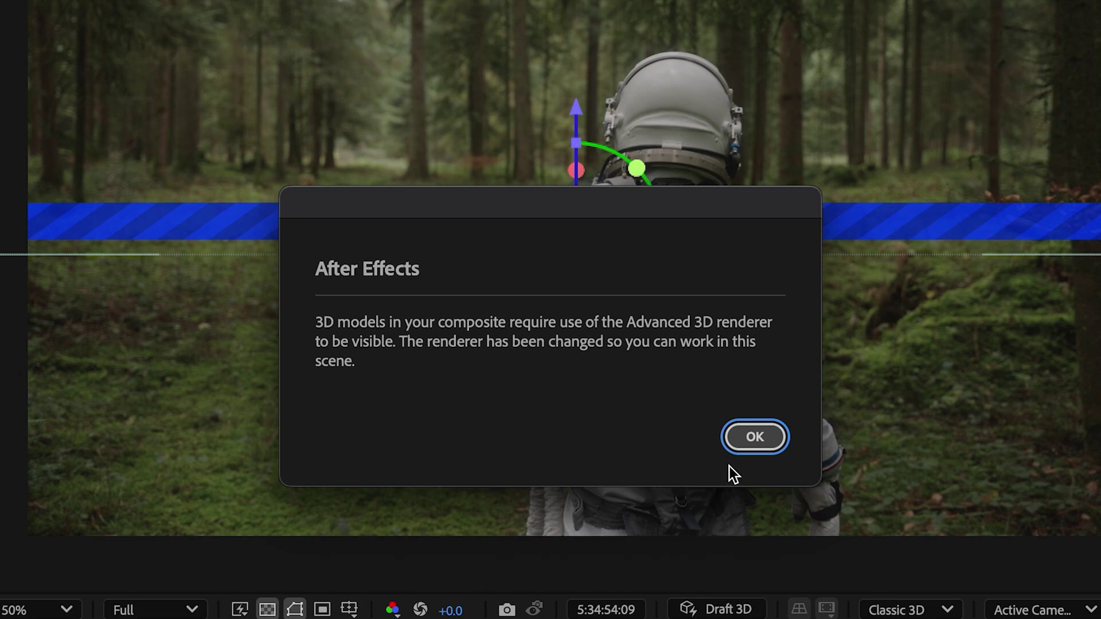
{"action": "left_click", "coordinate": [754, 438]}
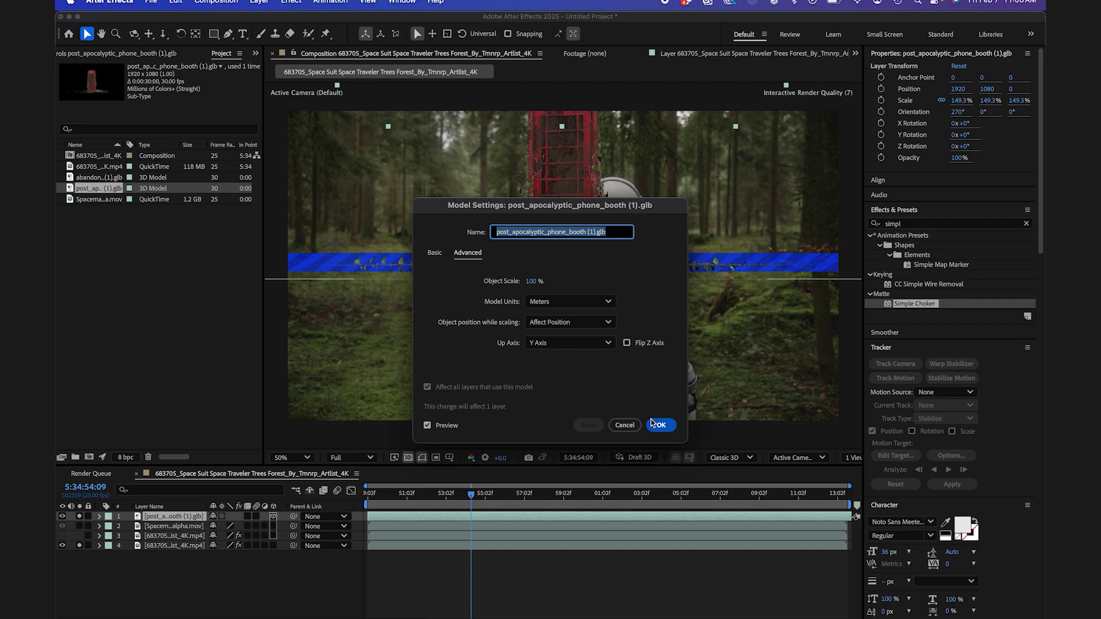
{"action": "left_click", "coordinate": [654, 424]}
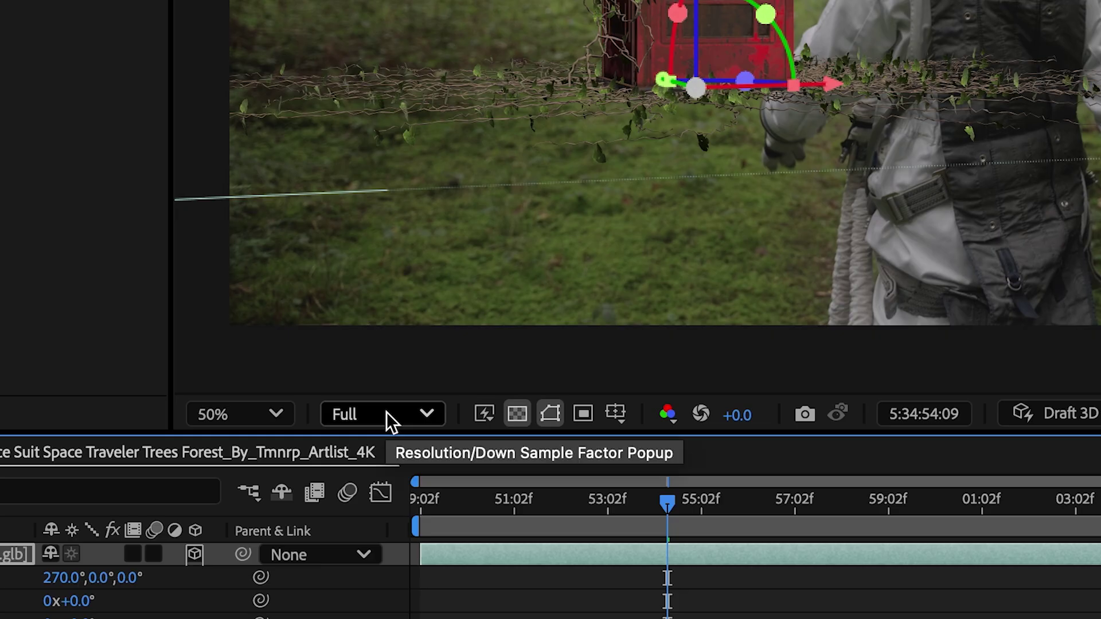
- Set the composition's preview resolution to Third
{"action": "left_click", "coordinate": [387, 411]}
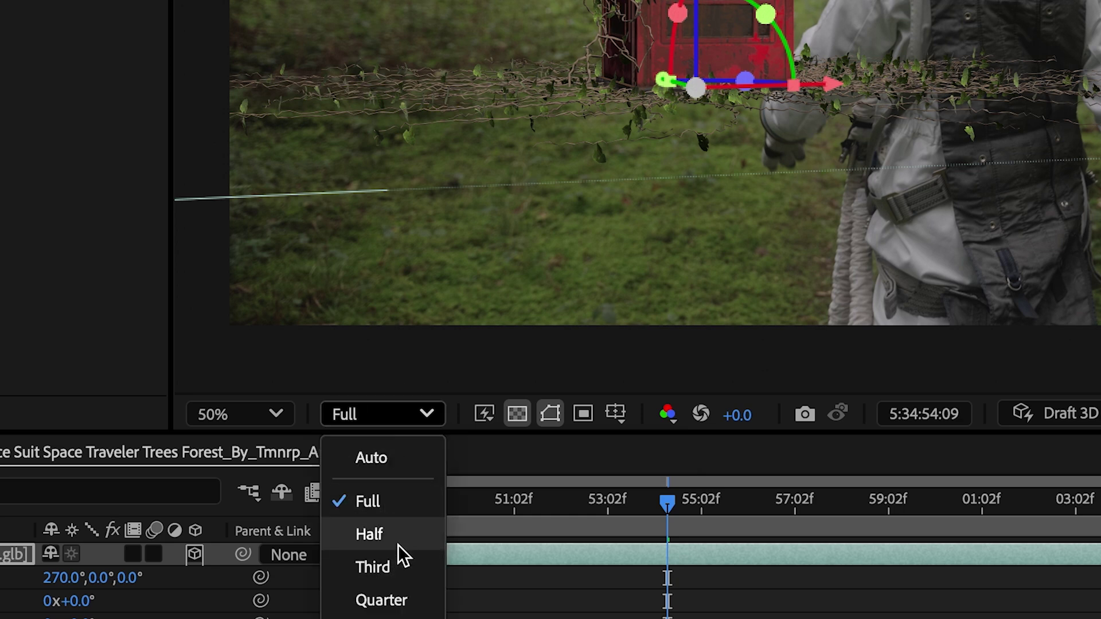
{"action": "left_click", "coordinate": [397, 545]}
{"action": "left_click", "coordinate": [398, 413]}
{"action": "left_click", "coordinate": [384, 566]}
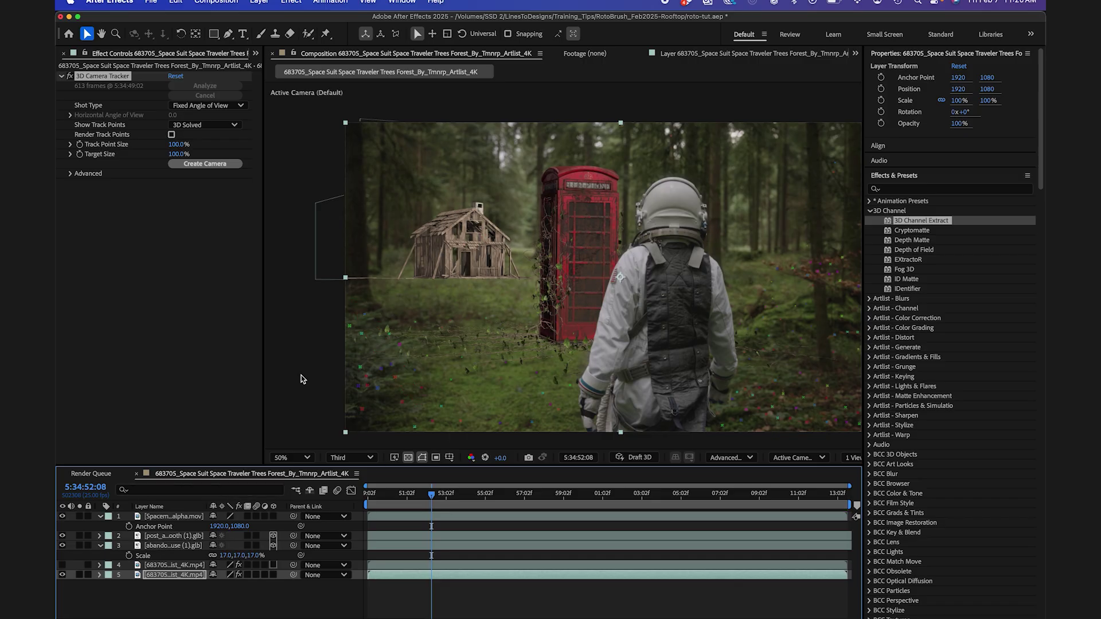
- Solo the camera-tracked forest footage and set the 3D Camera Tracker's Track Point Size to 360%
{"action": "left_click", "coordinate": [80, 575]}
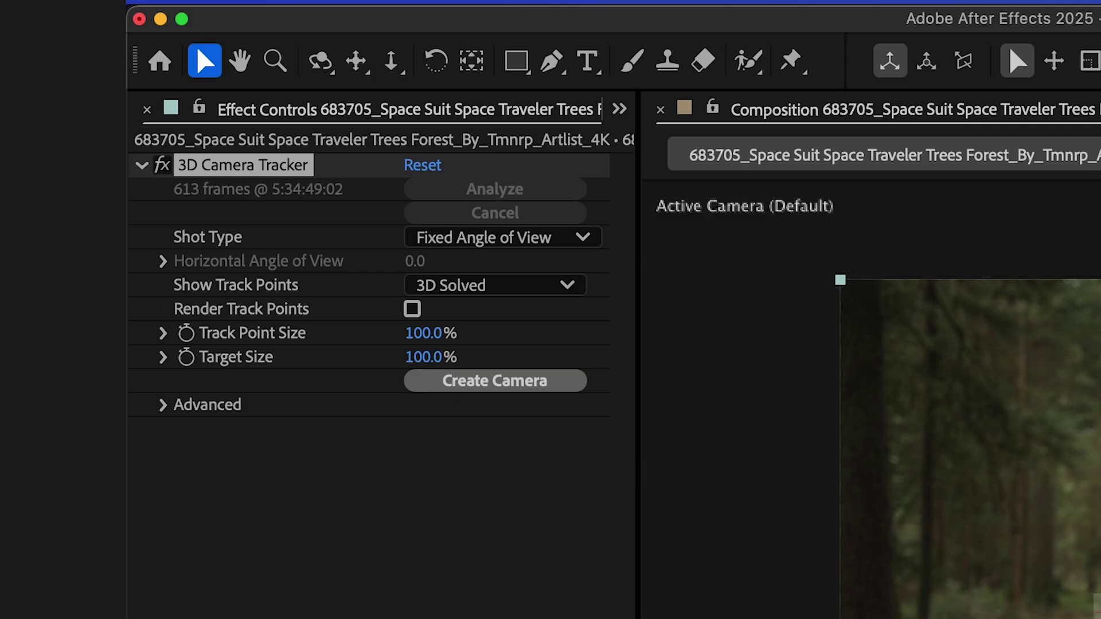
{"action": "left_click", "coordinate": [421, 334]}
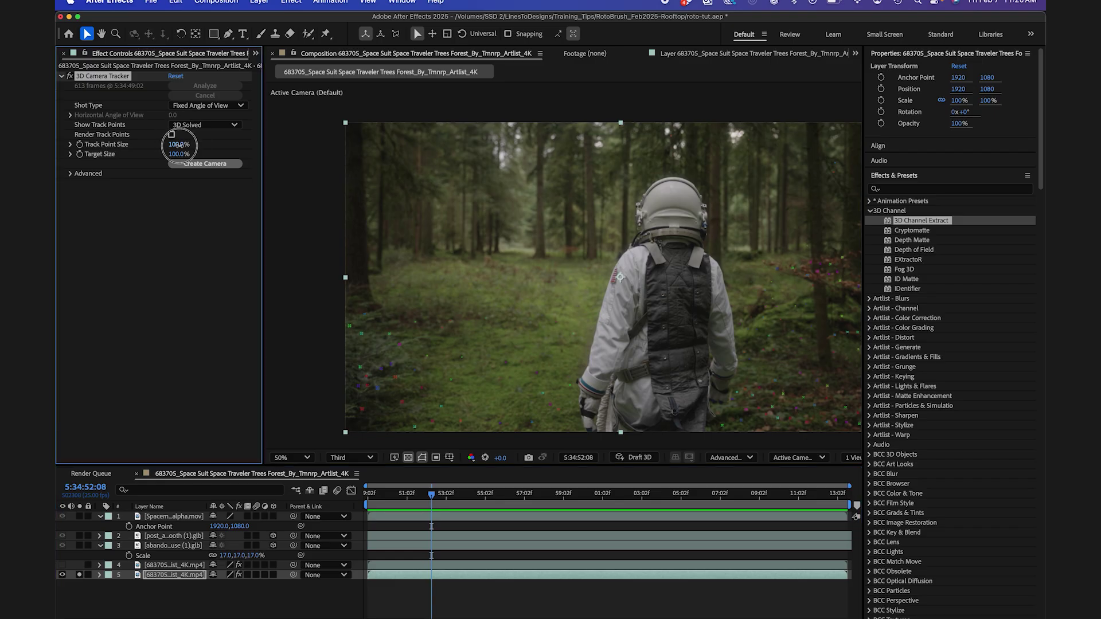
{"action": "left_click_drag", "start_coordinate": [179, 146], "coordinate": [185, 147]}
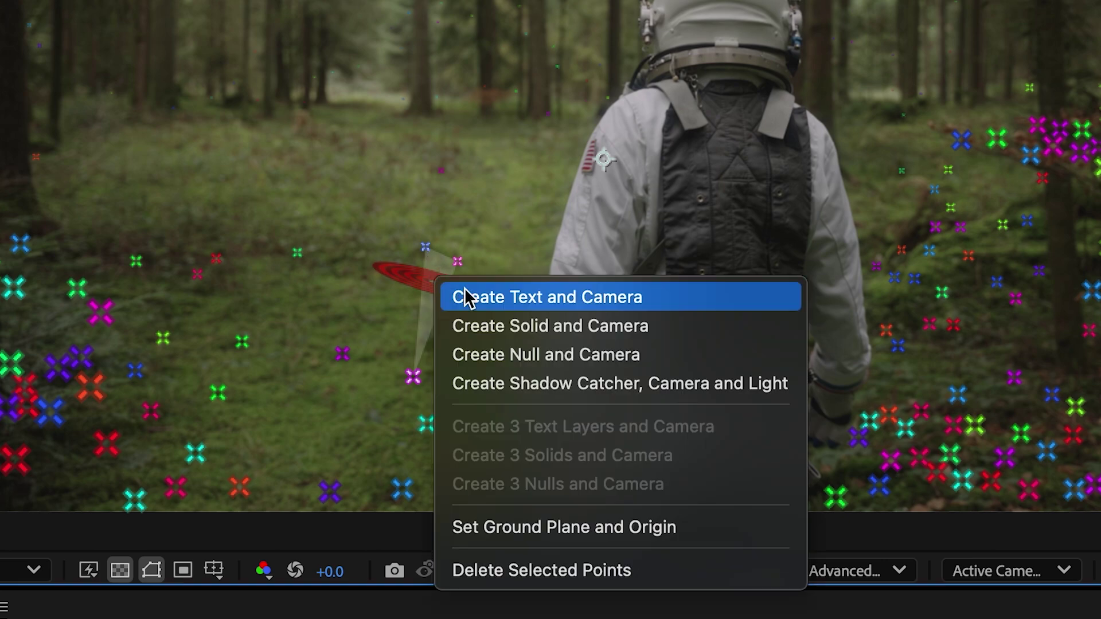
- Create a solid and camera from the grass track points beside the astronaut, and reselect the 3D Camera Tracker effect
{"action": "left_click", "coordinate": [497, 327]}
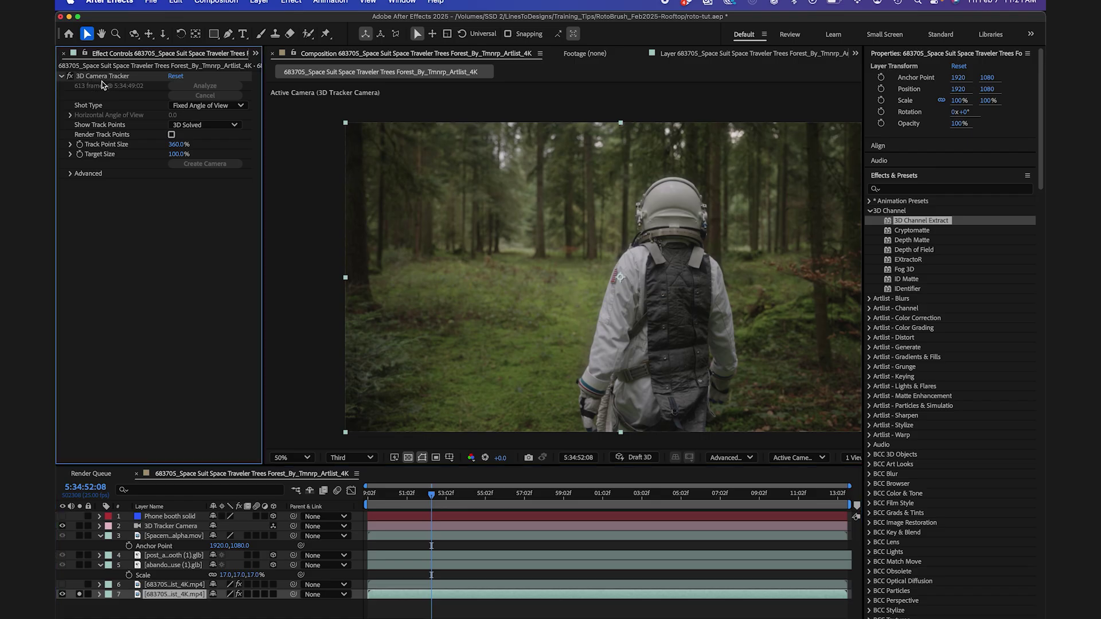
{"action": "left_click", "coordinate": [102, 78]}
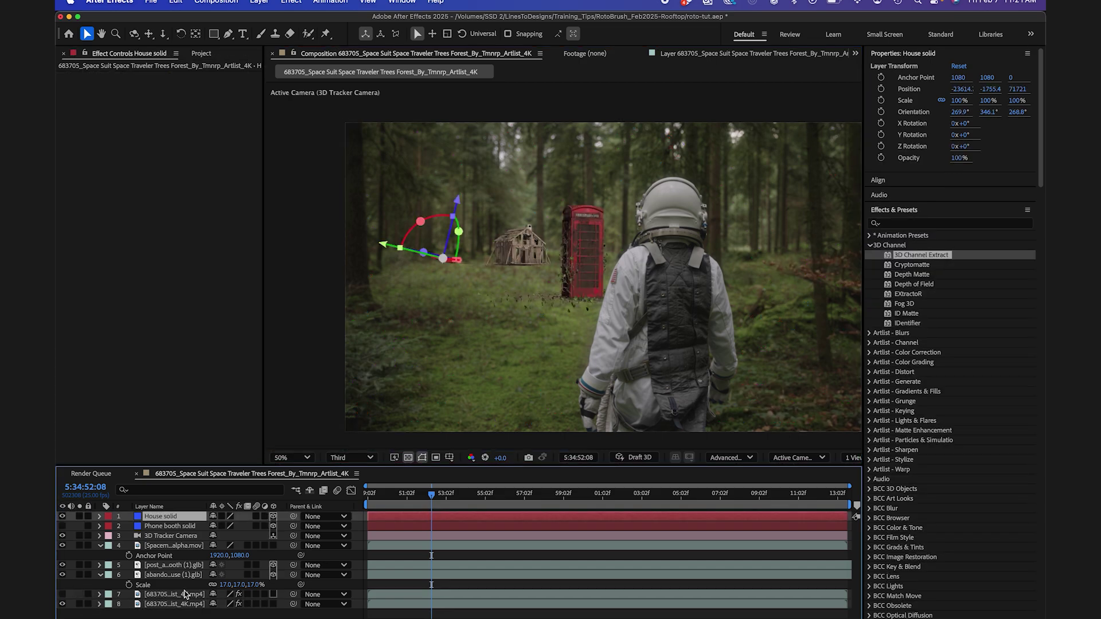
- Parent the abandoned house model to the House solid and the phone booth model to the Phone booth solid
{"action": "left_click", "coordinate": [175, 576]}
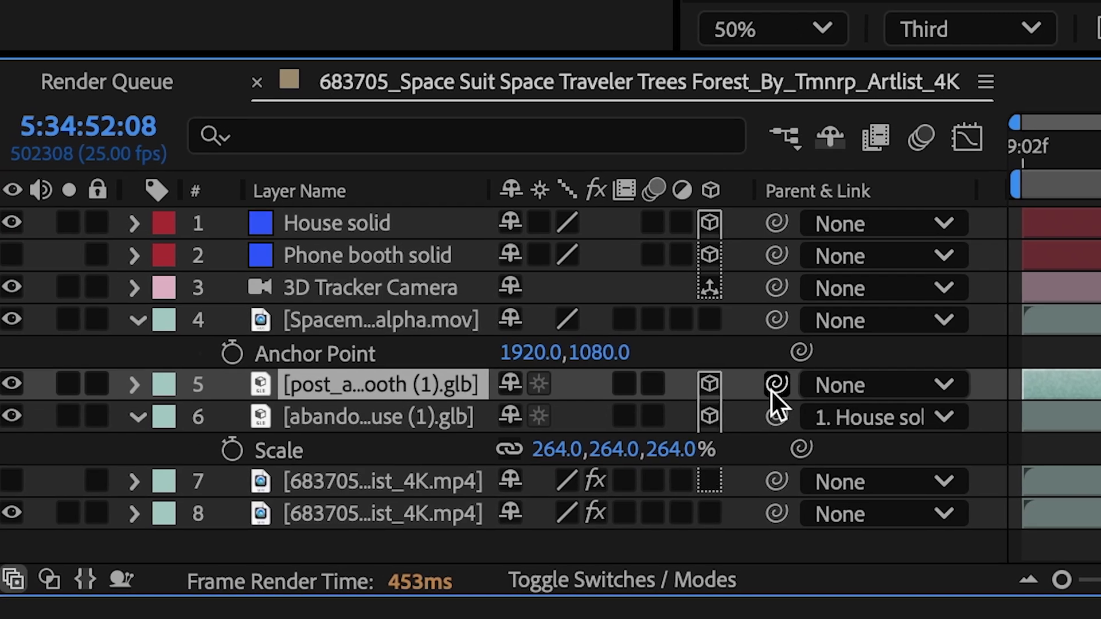
{"action": "left_click_drag", "start_coordinate": [768, 373], "coordinate": [676, 313]}
{"action": "left_click_drag", "start_coordinate": [703, 352], "coordinate": [580, 291]}
{"action": "left_click_drag", "start_coordinate": [580, 292], "coordinate": [580, 292]}
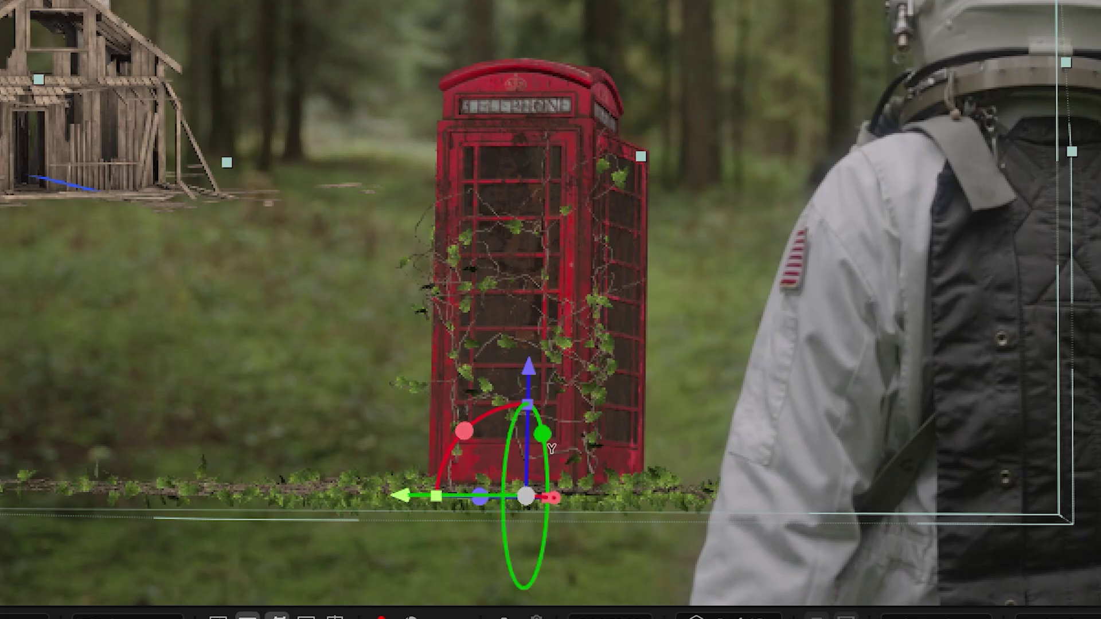
- Rotate the phone booth model to about -19° in X and -21° in Z, turning its front and side toward the camera
{"action": "left_click_drag", "start_coordinate": [460, 430], "coordinate": [466, 437]}
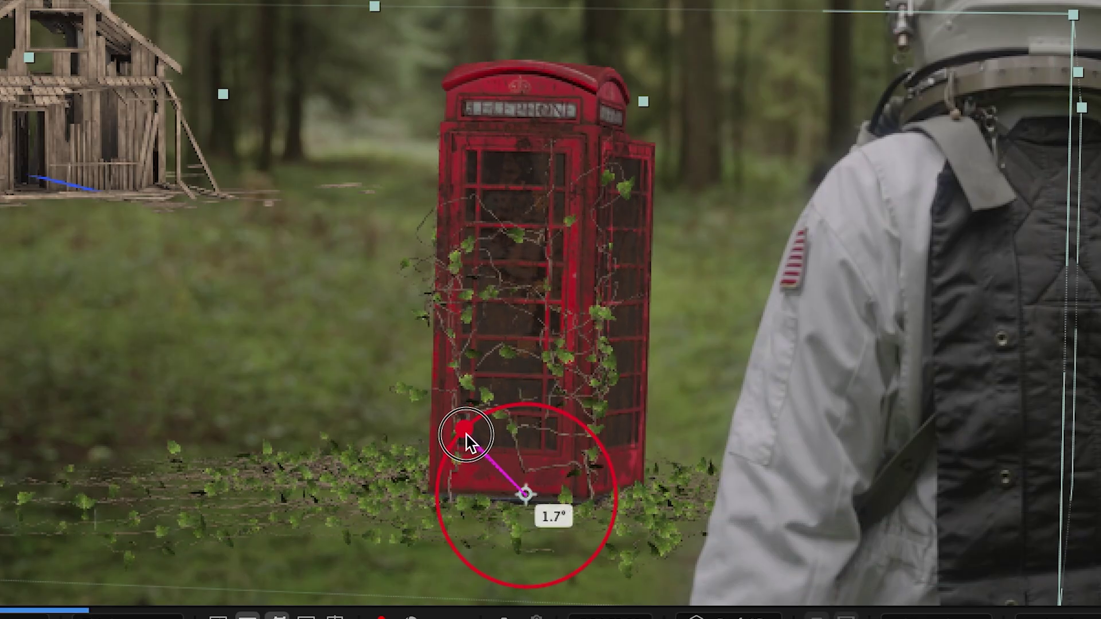
{"action": "left_click_drag", "start_coordinate": [535, 351], "coordinate": [518, 364]}
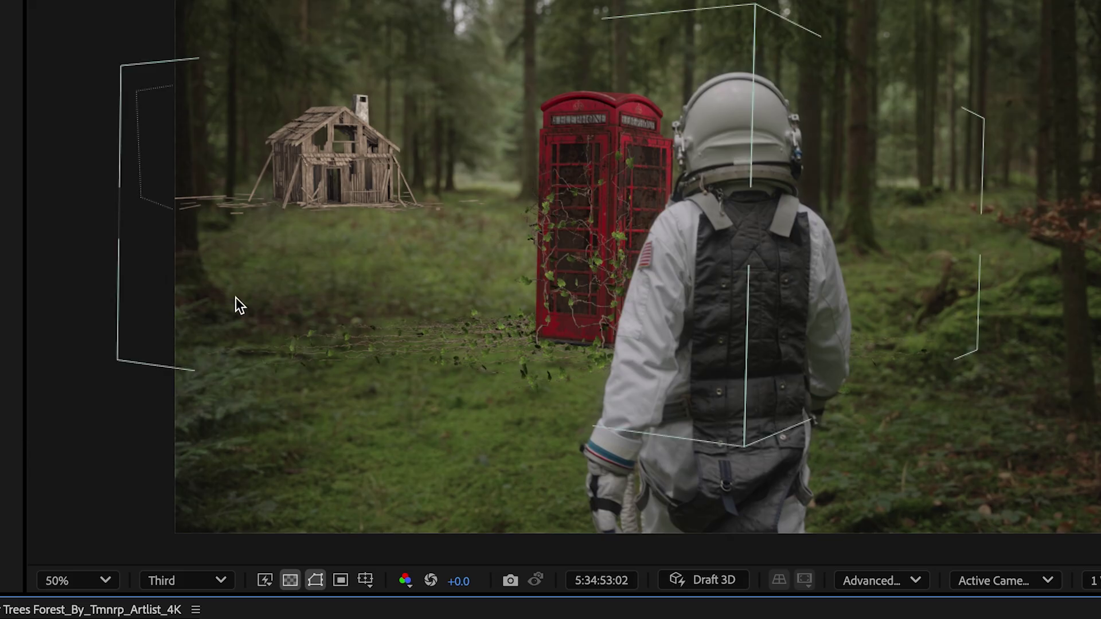
- Pre-compose the phone booth and abandoned house model layers together
{"action": "scroll", "coordinate": [378, 301], "scroll_direction": "up", "scroll_amount": 1}
{"action": "left_click_drag", "start_coordinate": [391, 293], "coordinate": [495, 357]}
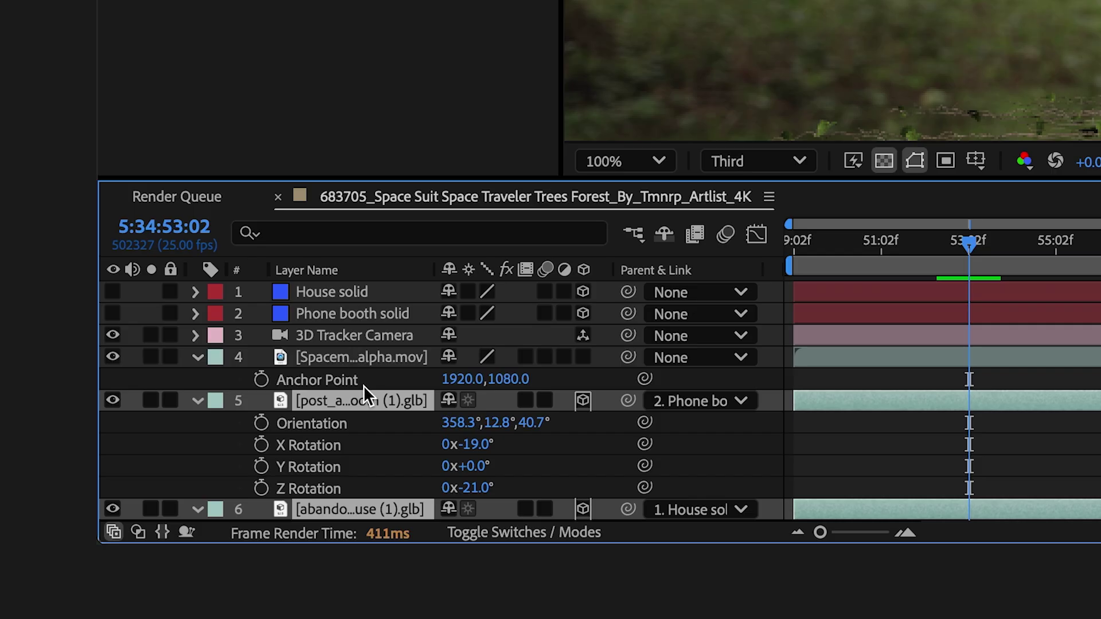
{"action": "right_click", "coordinate": [355, 400]}
{"action": "left_click", "coordinate": [422, 373]}
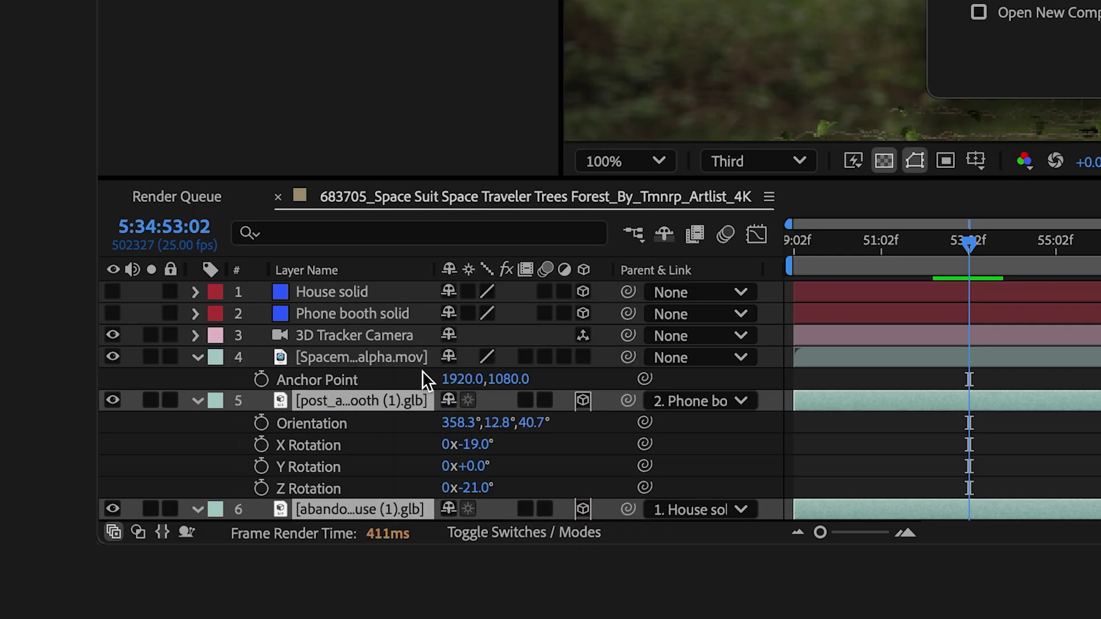
{"action": "key", "text": "Return"}
- Turn on Collapse Transformations for the 3D models' pre-comp and check the result at 5:34:51:24 and 5:34:51:05
{"action": "left_click", "coordinate": [886, 239]}
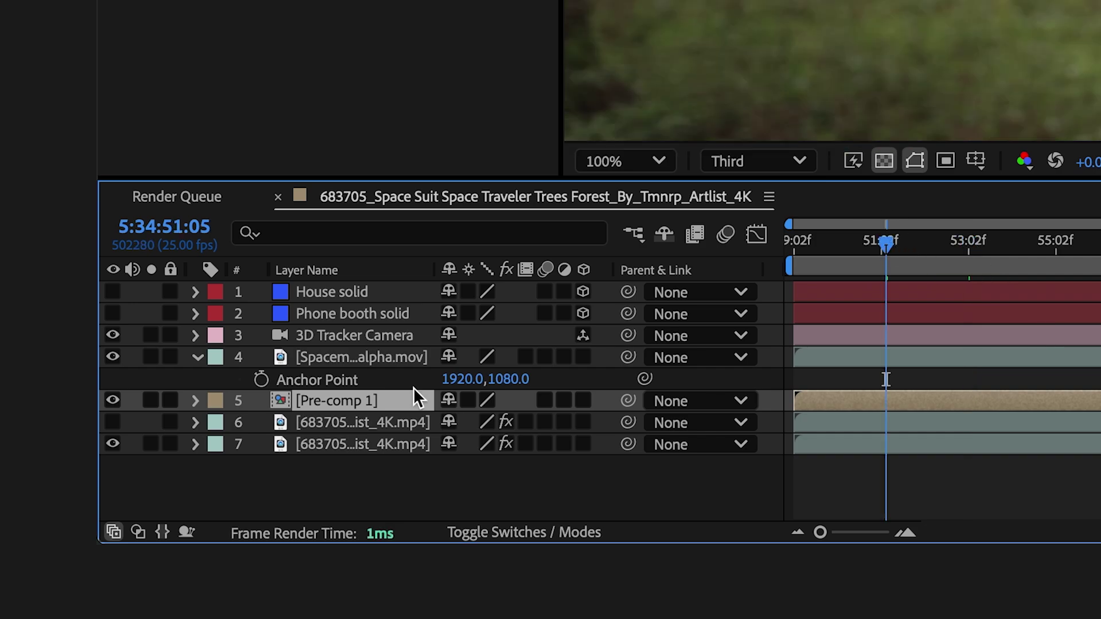
{"action": "left_click", "coordinate": [469, 397]}
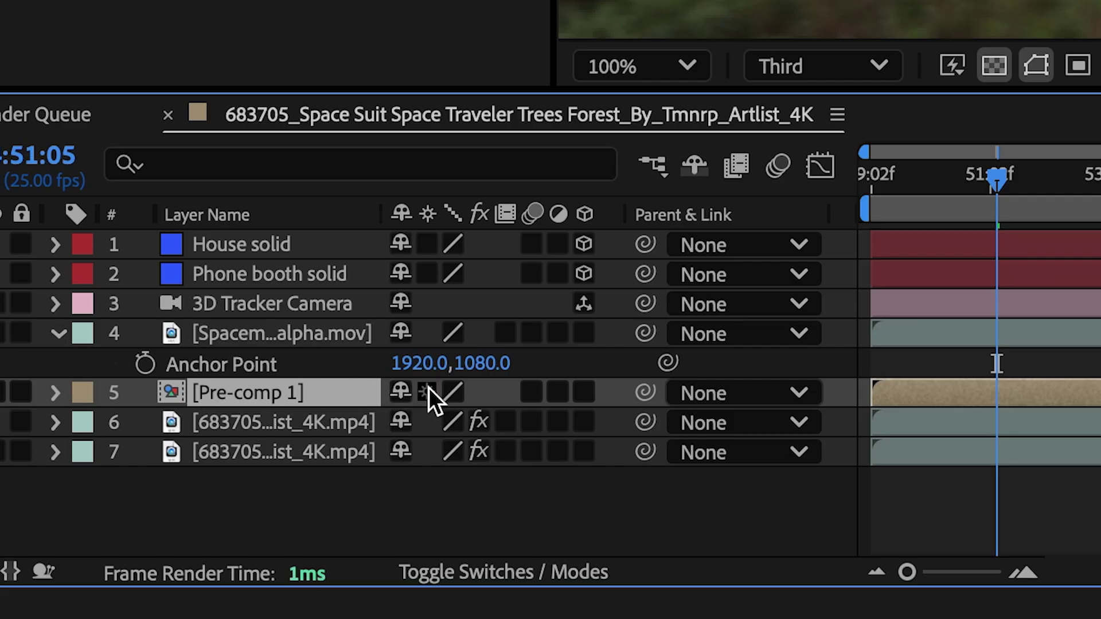
{"action": "left_click", "coordinate": [428, 387]}
{"action": "left_click", "coordinate": [1042, 192]}
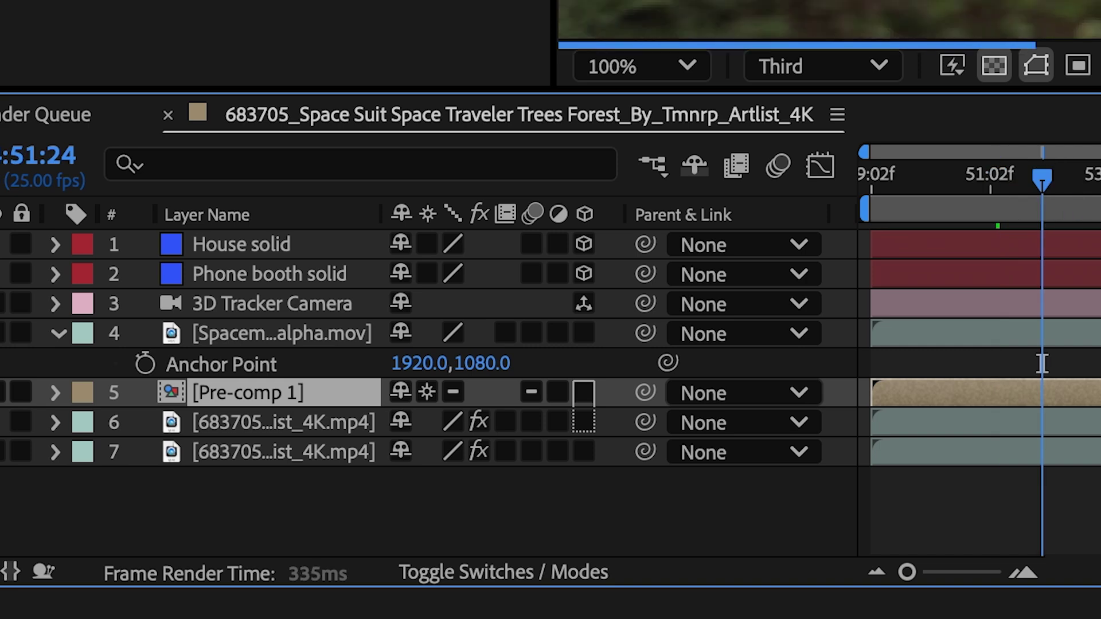
{"action": "left_click", "coordinate": [996, 192]}
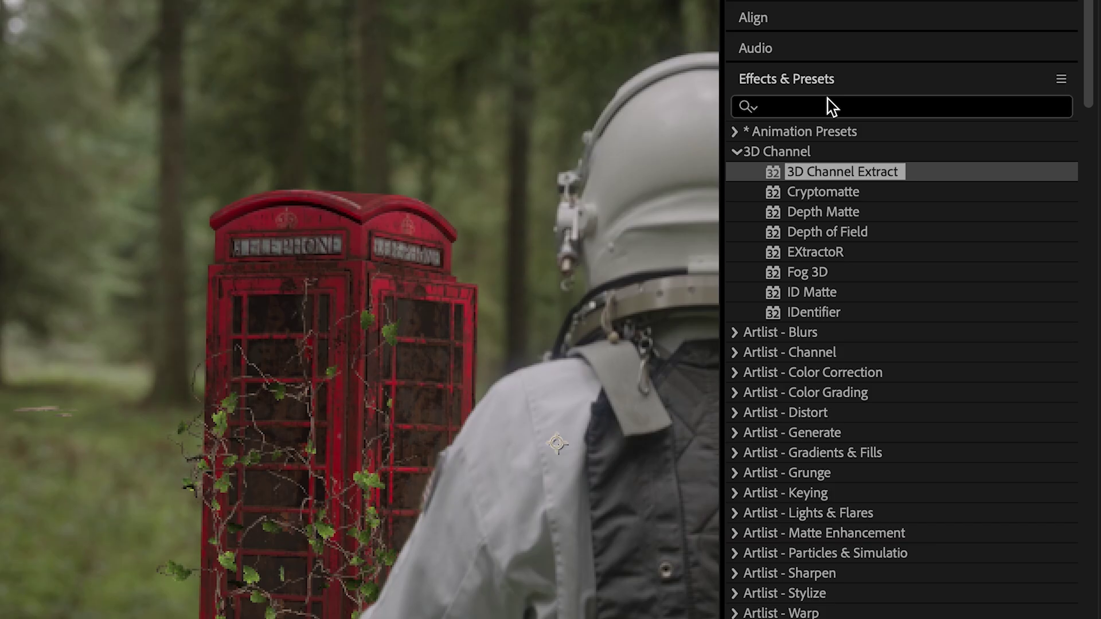
- Apply the 3D Channel Extract effect to the Pre-comp 1 layer
{"action": "left_click", "coordinate": [832, 106]}
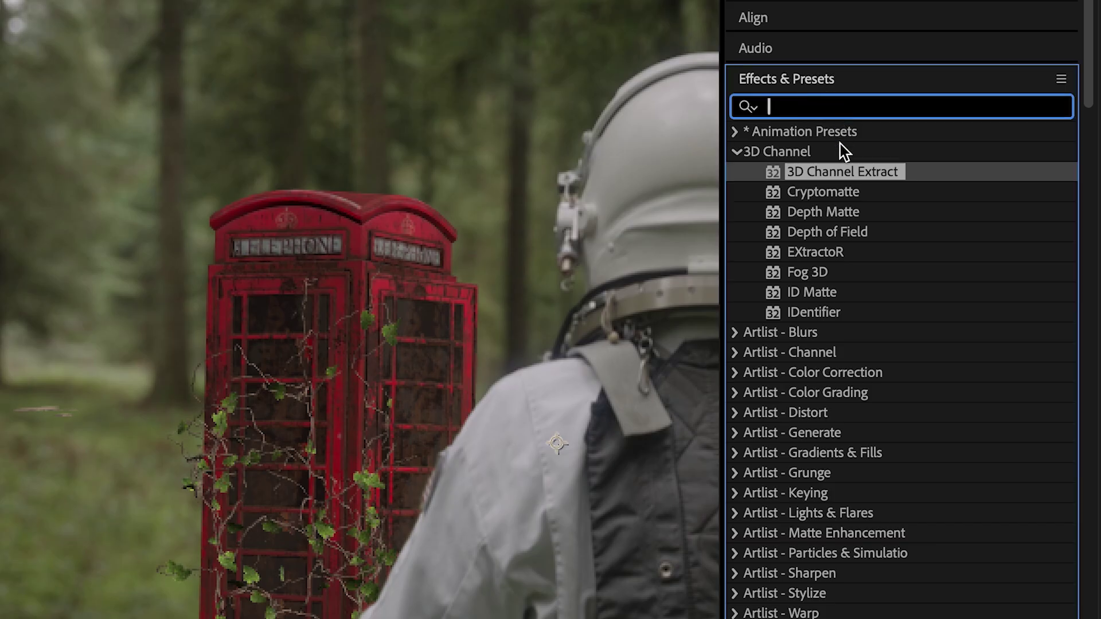
{"action": "left_click", "coordinate": [814, 168]}
{"action": "left_click_drag", "start_coordinate": [814, 171], "coordinate": [472, 565]}
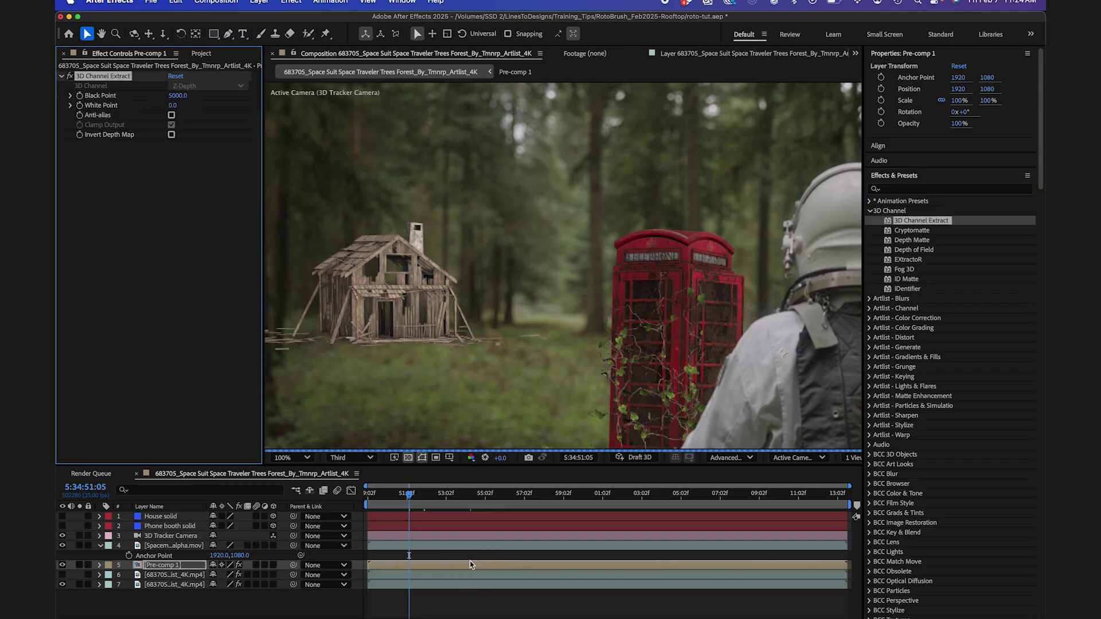
- Solo Pre-comp 1 and set 3D Channel Extract's Black Point to 112000 and White Point to 11000
{"action": "key", "text": "space"}
{"action": "left_click_drag", "start_coordinate": [475, 283], "coordinate": [439, 222]}
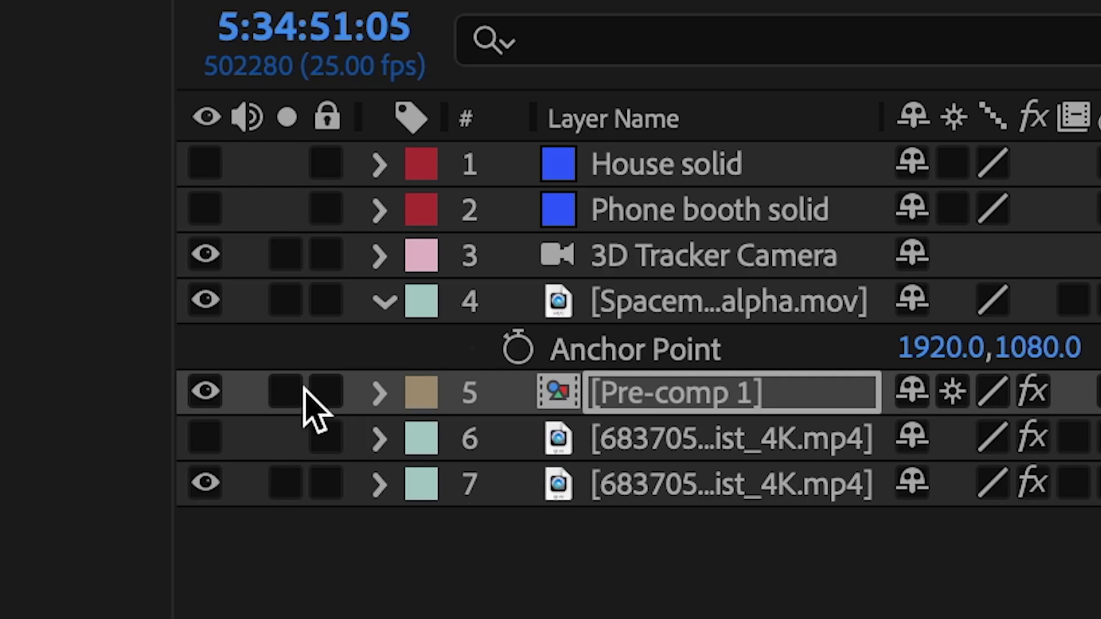
{"action": "left_click", "coordinate": [79, 565]}
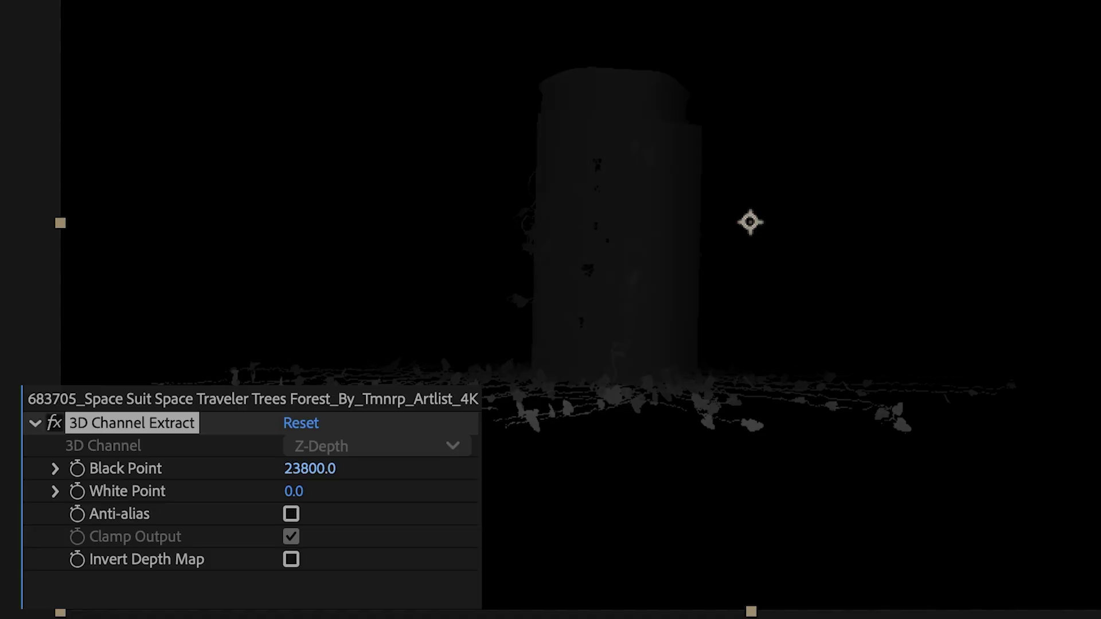
{"action": "left_click_drag", "start_coordinate": [293, 473], "coordinate": [387, 473]}
{"action": "left_click_drag", "start_coordinate": [300, 488], "coordinate": [385, 495]}
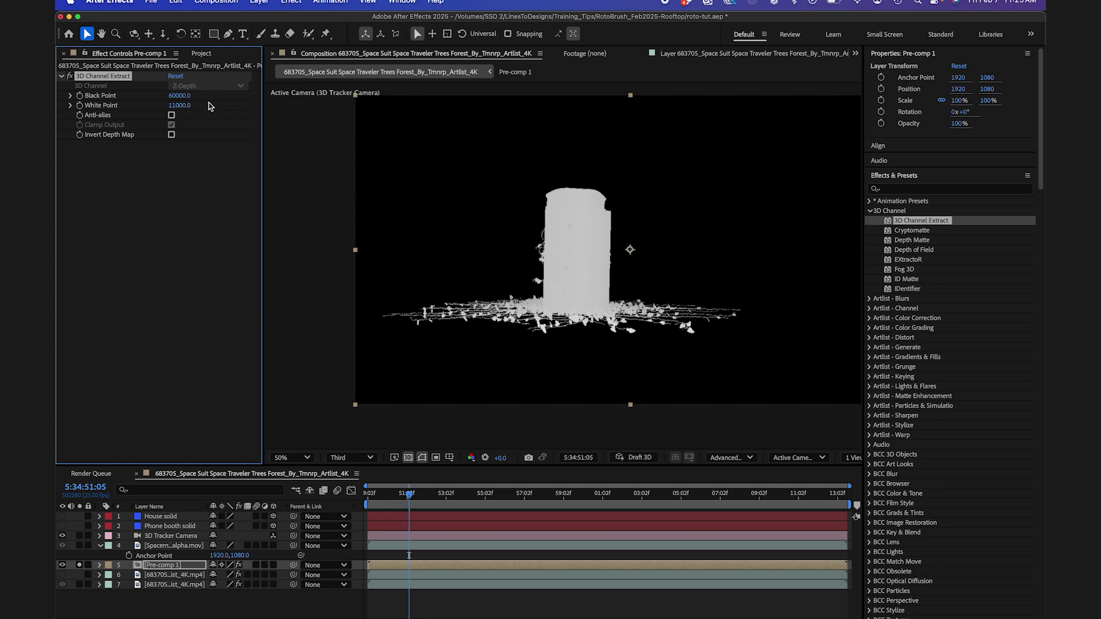
{"action": "left_click_drag", "start_coordinate": [187, 95], "coordinate": [216, 97]}
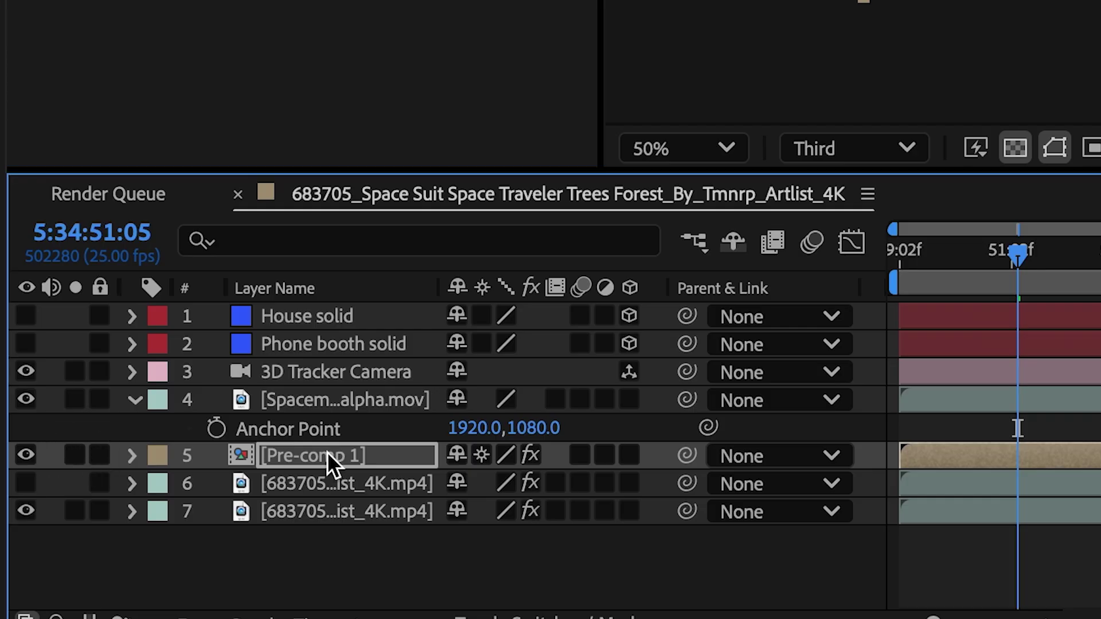
- Duplicate Pre-comp 1 with its solo turned off, then delete the 3D Channel Extract effect from the visible upper copy
{"action": "left_click", "coordinate": [327, 452]}
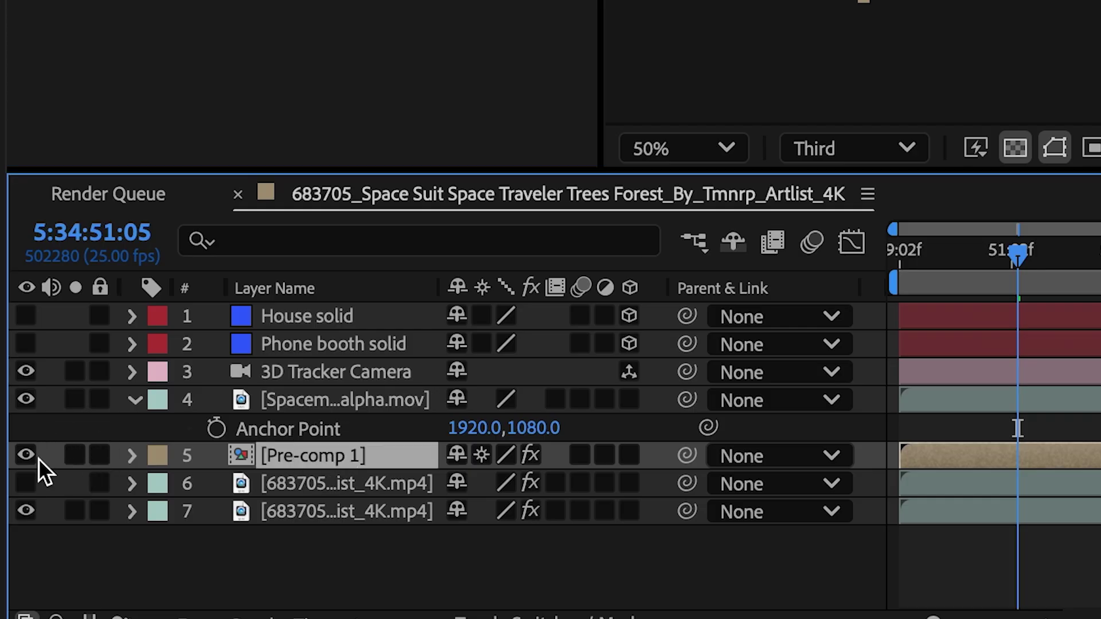
{"action": "key", "text": "ctrl+d"}
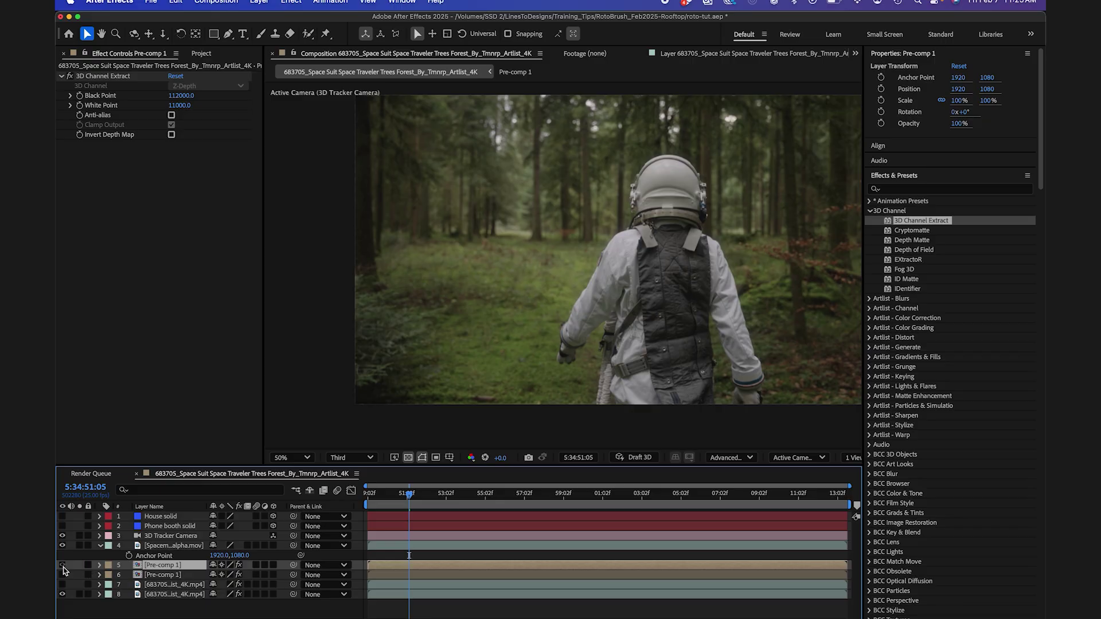
{"action": "left_click", "coordinate": [25, 456]}
{"action": "left_click", "coordinate": [106, 77]}
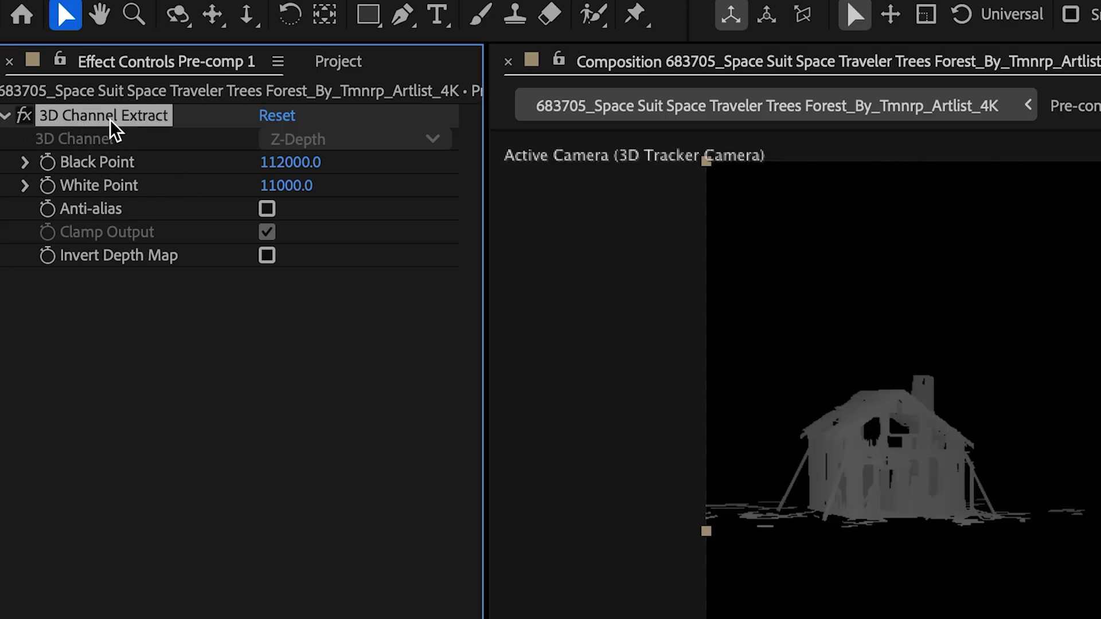
{"action": "key", "text": "Delete"}
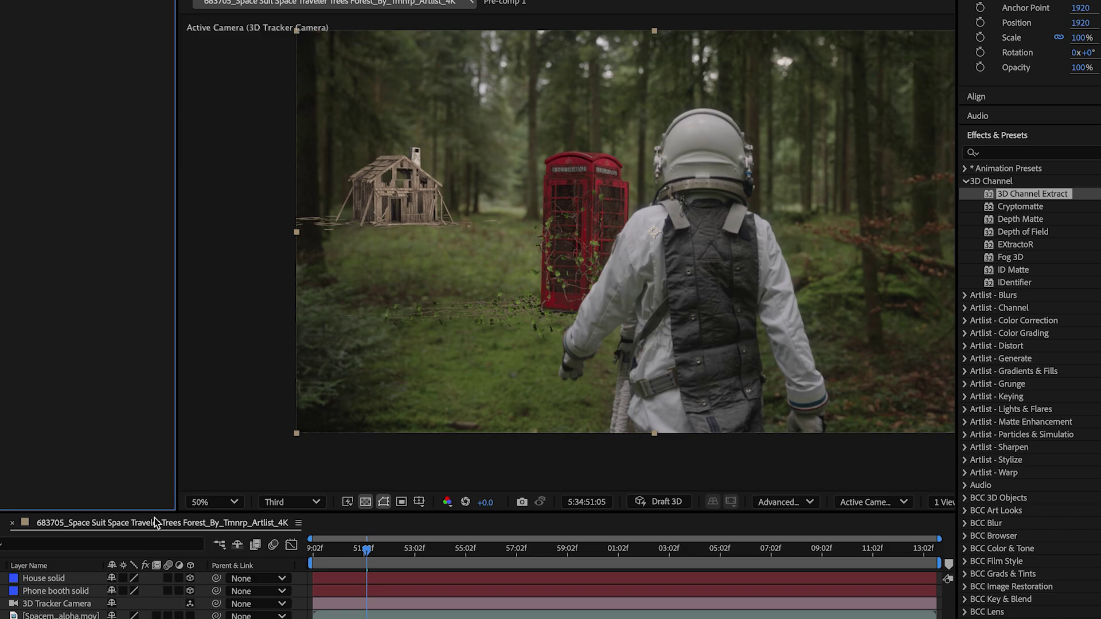
- Find the Camera Lens Blur effect and apply it to the upper Pre-comp 1 layer
{"action": "left_click", "coordinate": [1026, 152]}
{"action": "type", "text": "camera lens"}
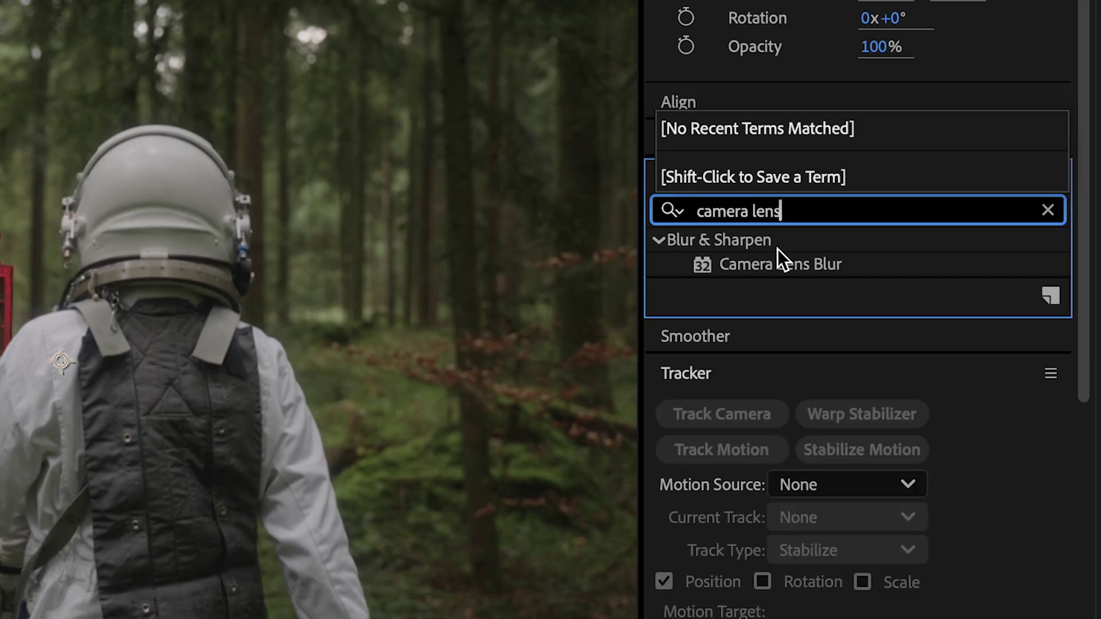
{"action": "left_click", "coordinate": [1028, 179]}
{"action": "left_click_drag", "start_coordinate": [780, 264], "coordinate": [947, 469]}
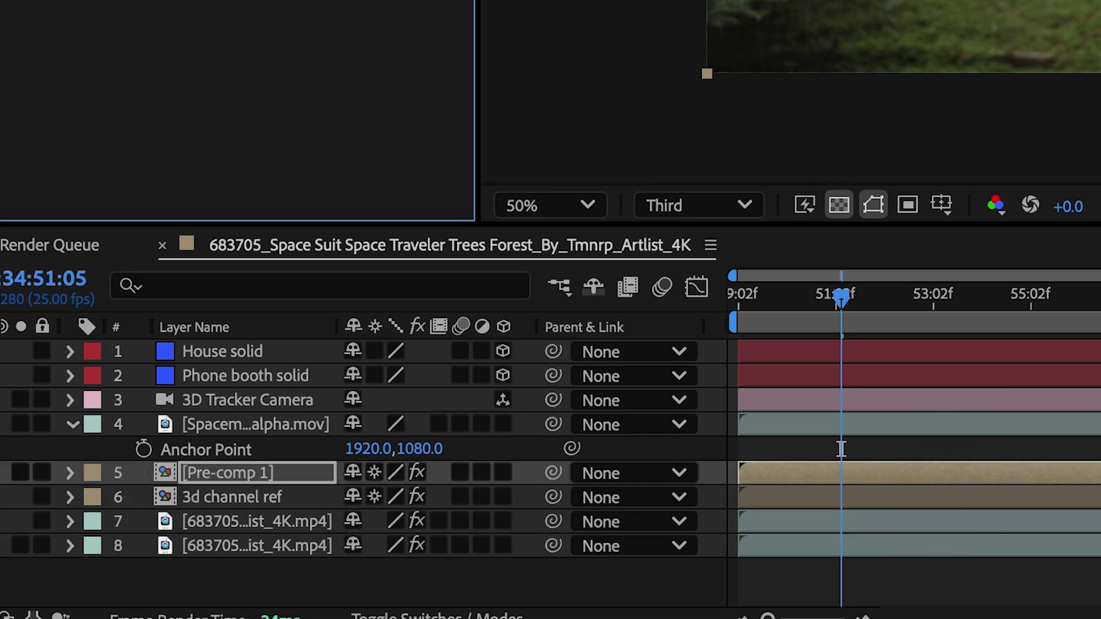
{"action": "key", "text": "period"}
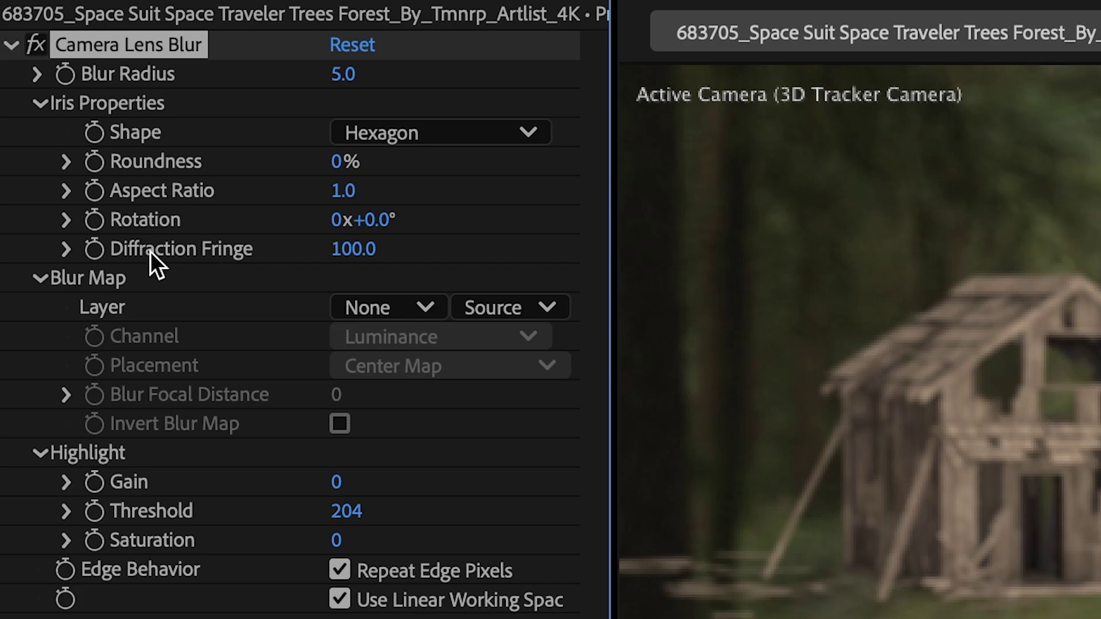
- Use the 3d channel ref layer as Camera Lens Blur's blur map and set Blur Focal Distance to 191 at 5:34:49:02
{"action": "left_click", "coordinate": [382, 305]}
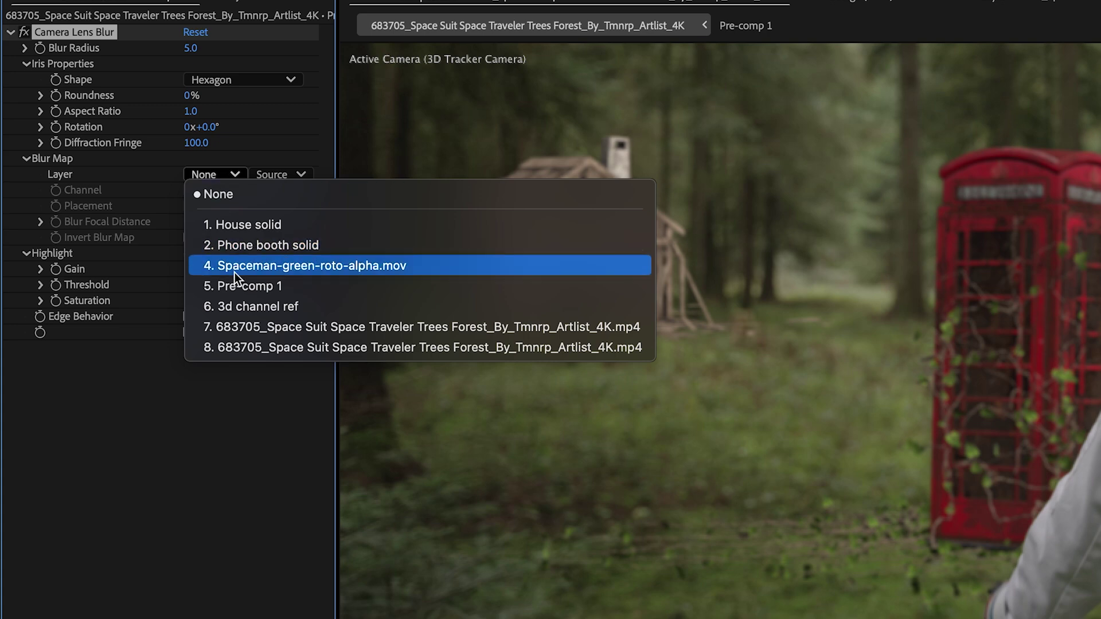
{"action": "left_click", "coordinate": [258, 305]}
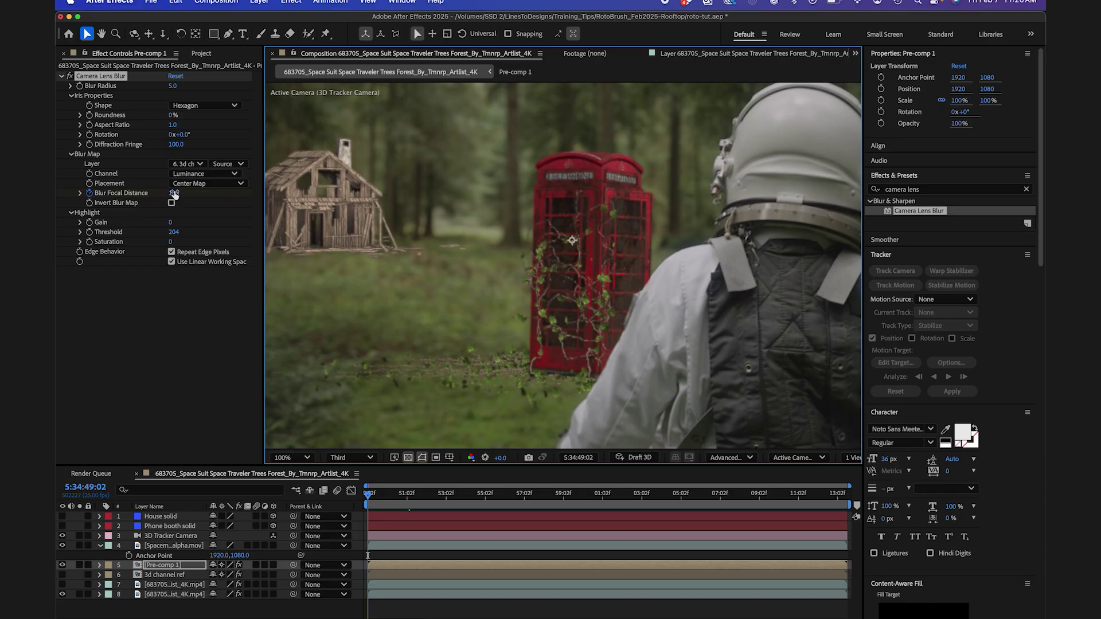
{"action": "mouse_move", "coordinate": [175, 195]}
{"action": "left_mouse_down"}
{"action": "mouse_move", "coordinate": [152, 196]}
{"action": "mouse_move", "coordinate": [192, 196]}
{"action": "left_mouse_up"}
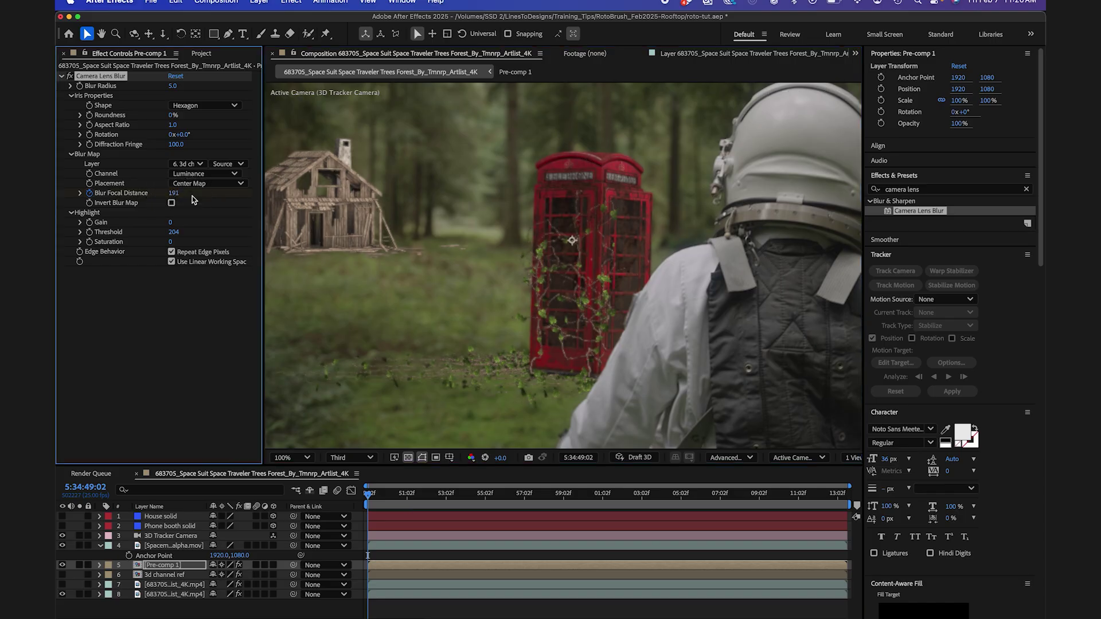
- Try a Camera Lens Blur radius of 10 and settle on 7
{"action": "left_click", "coordinate": [173, 86]}
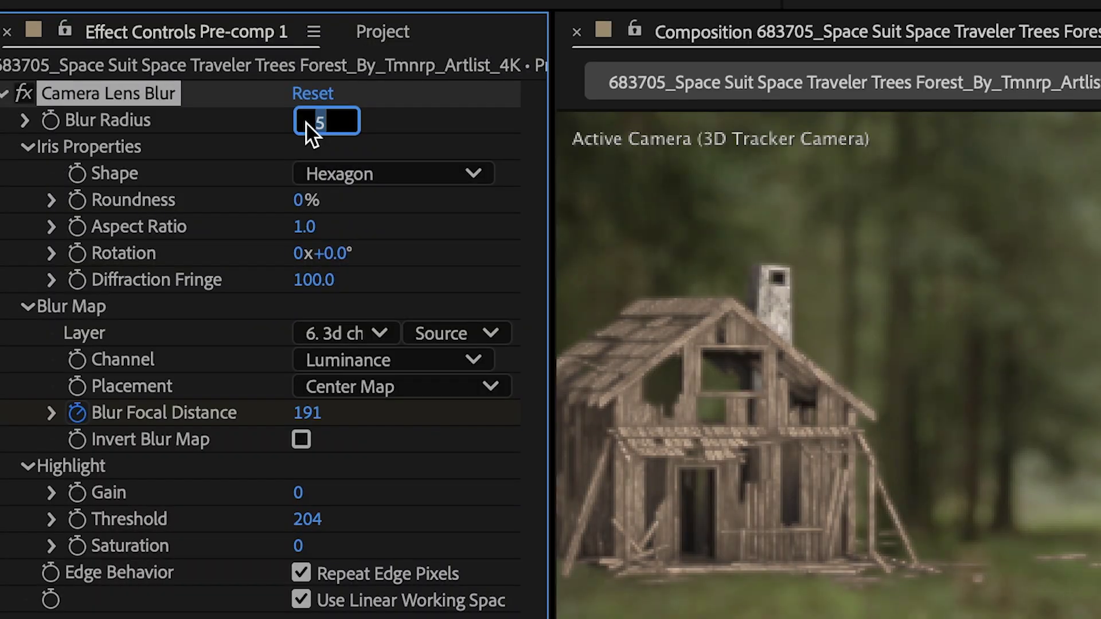
{"action": "type", "text": "10"}
{"action": "key", "text": "Return"}
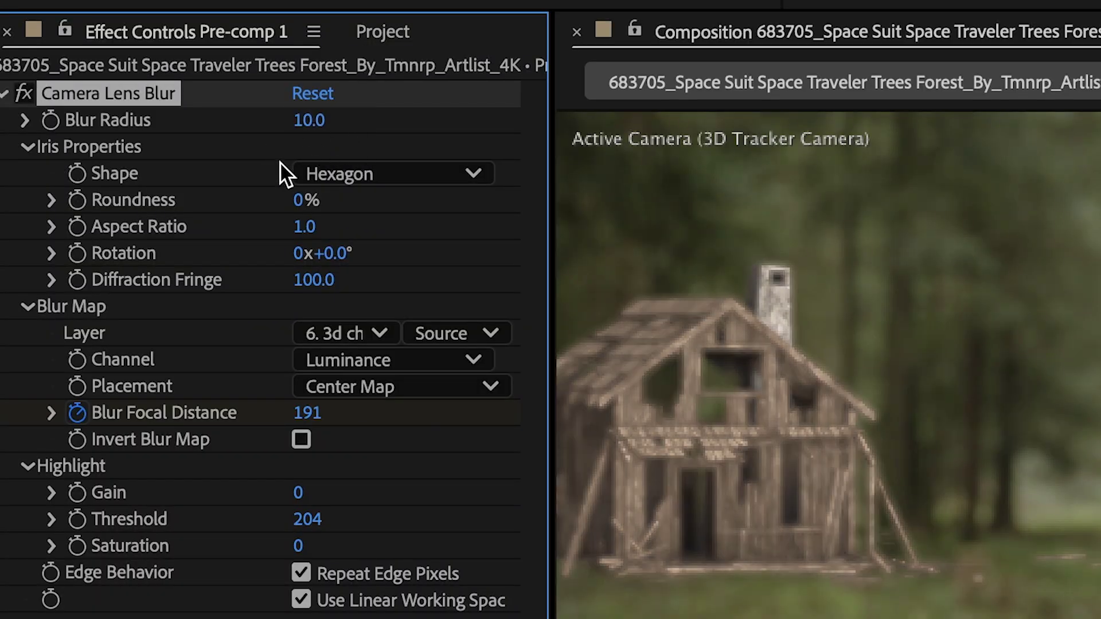
{"action": "left_click_drag", "start_coordinate": [402, 472], "coordinate": [415, 472]}
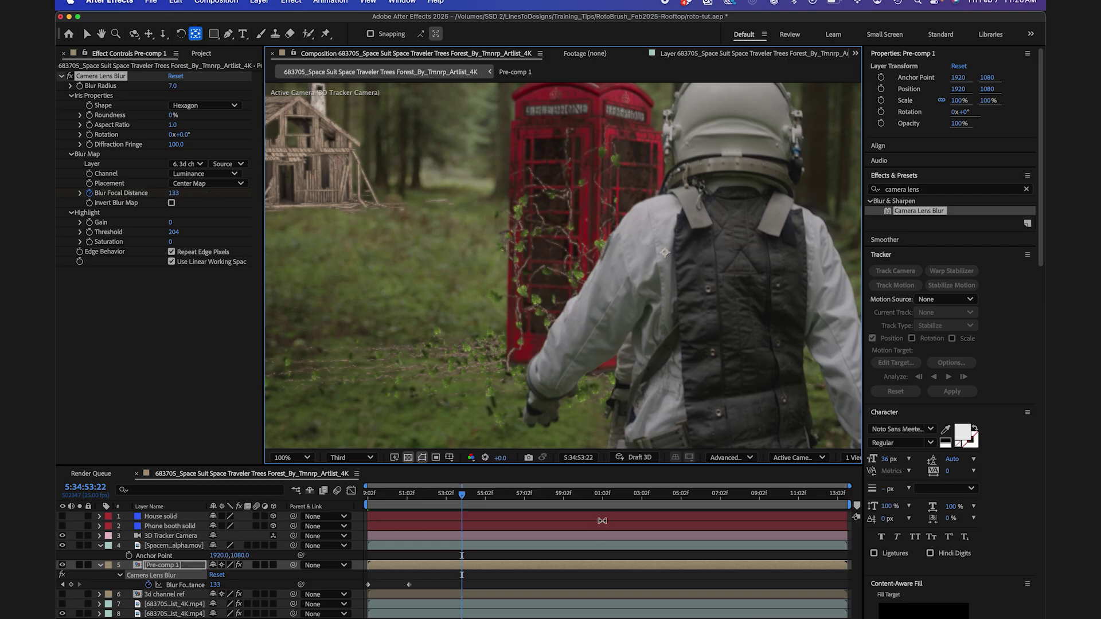
- Add a Blur Focal Distance keyframe on Pre-comp 1 at about 5:35:01
{"action": "left_click", "coordinate": [601, 499]}
{"action": "left_click_drag", "start_coordinate": [538, 339], "coordinate": [655, 201]}
{"action": "left_click", "coordinate": [72, 585]}
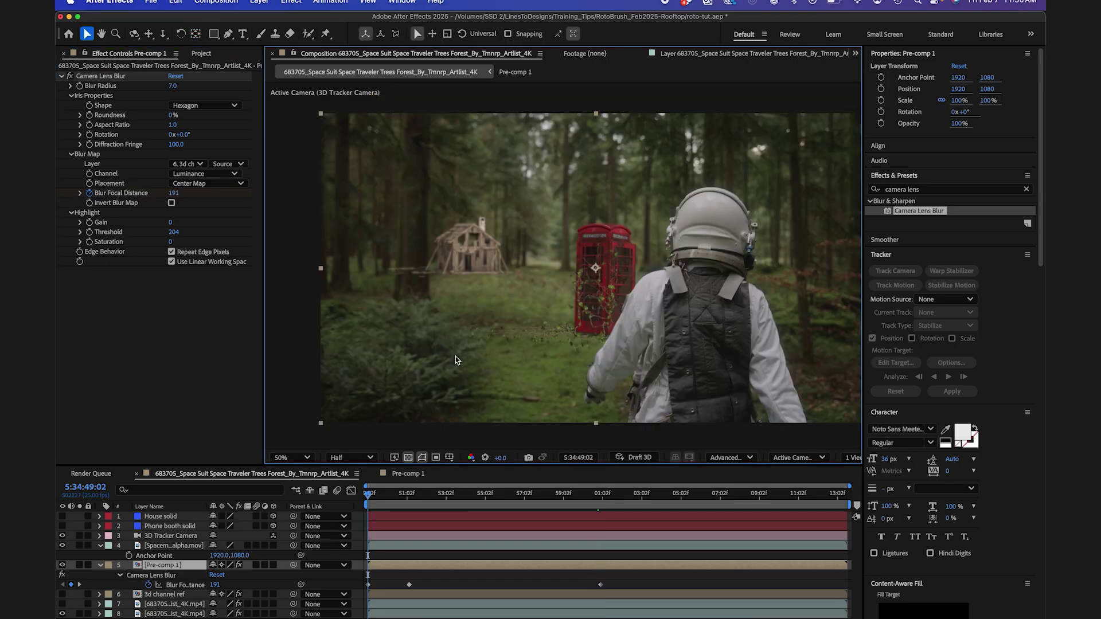
- Move the visible forest footage layer to the top of the layer stack and open it in its own Layer view
{"action": "left_click_drag", "start_coordinate": [399, 325], "coordinate": [430, 316]}
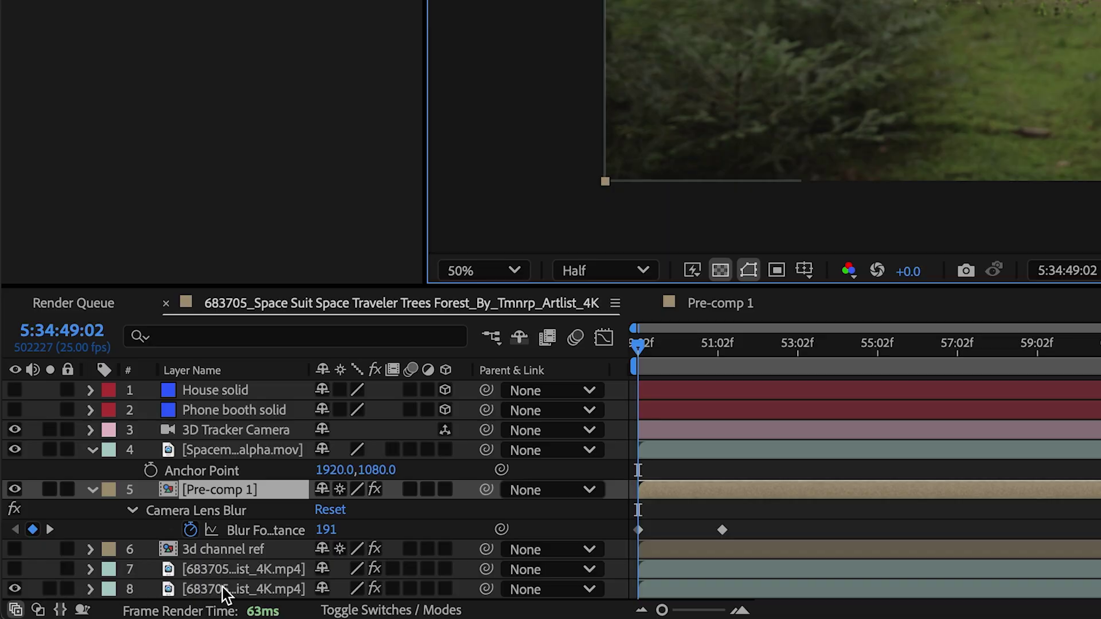
{"action": "left_click", "coordinate": [164, 611]}
{"action": "left_click_drag", "start_coordinate": [225, 589], "coordinate": [227, 390]}
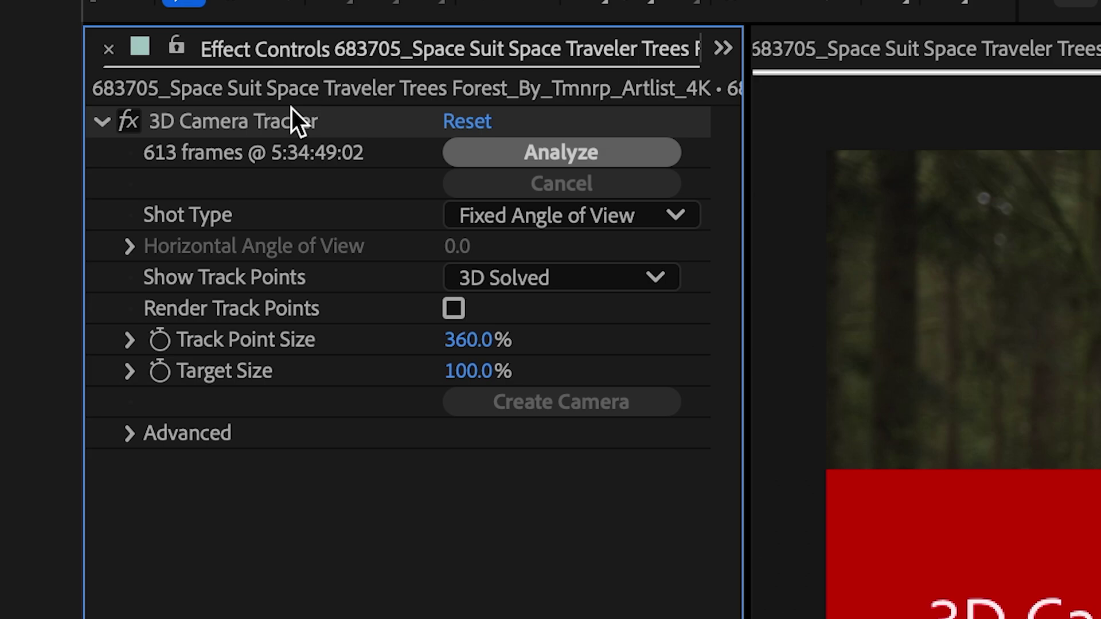
{"action": "left_click", "coordinate": [286, 114]}
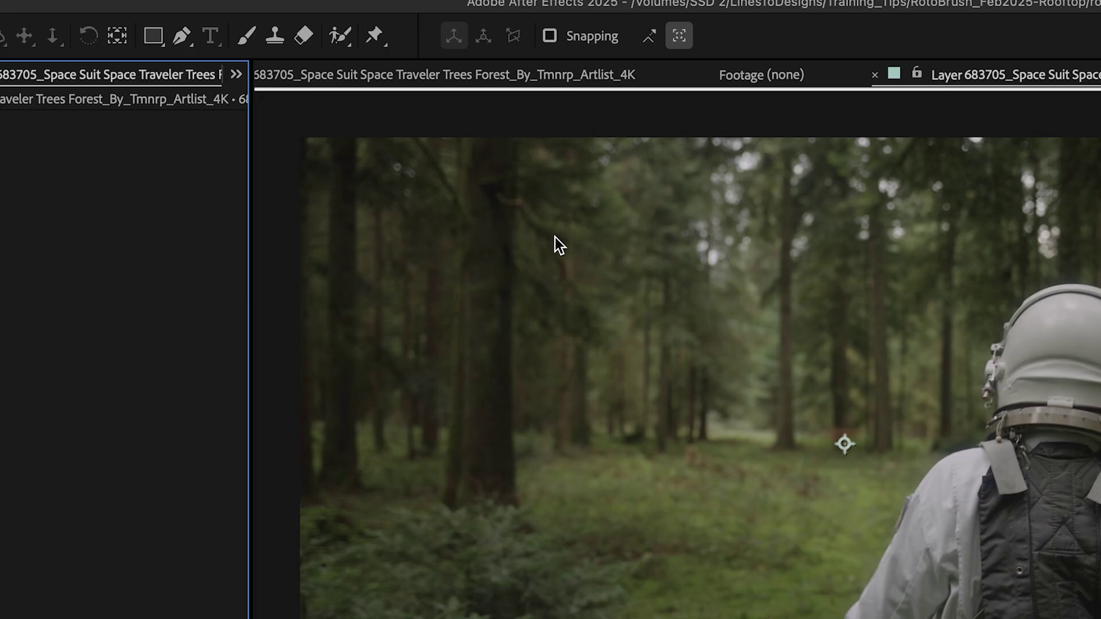
- Paint Roto Brush strokes along the large tree trunk on the footage's left side to select it as foreground
{"action": "left_click", "coordinate": [339, 35]}
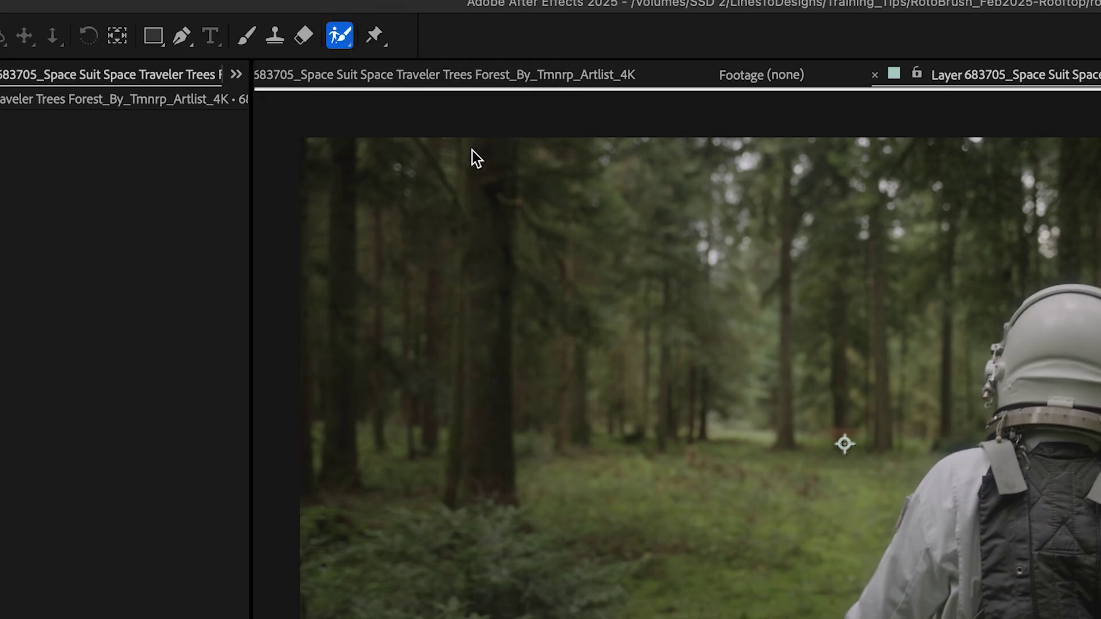
{"action": "mouse_move", "coordinate": [472, 150]}
{"action": "left_mouse_down"}
{"action": "mouse_move", "coordinate": [490, 152]}
{"action": "mouse_move", "coordinate": [483, 498]}
{"action": "left_mouse_up"}
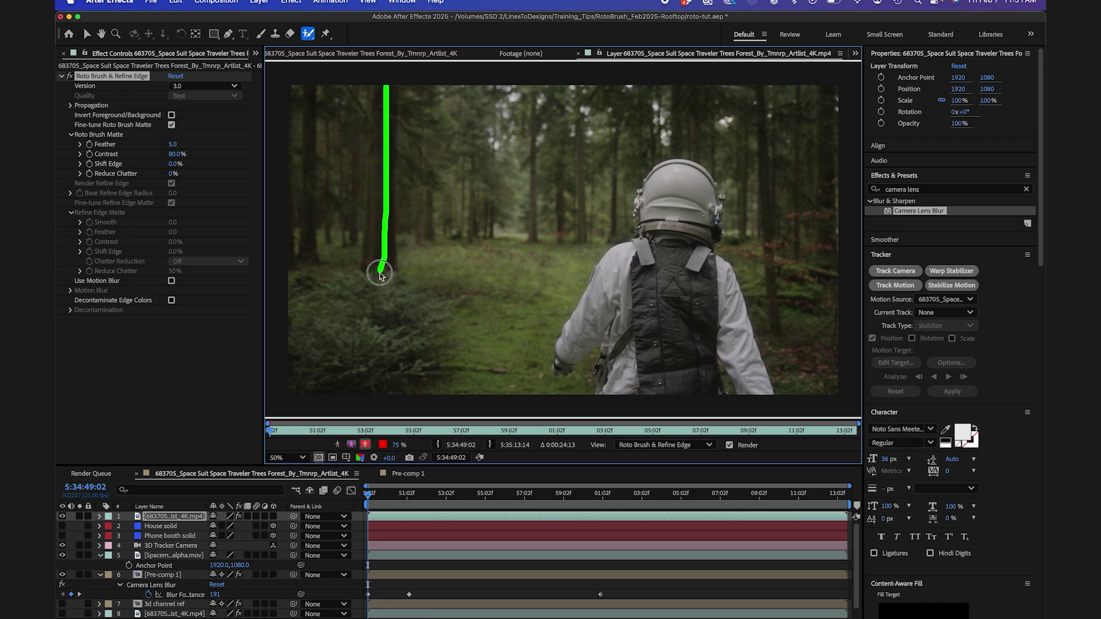
{"action": "left_click_drag", "start_coordinate": [379, 273], "coordinate": [380, 274]}
{"action": "mouse_move", "coordinate": [403, 104]}
{"action": "left_mouse_down"}
{"action": "mouse_move", "coordinate": [395, 136]}
{"action": "mouse_move", "coordinate": [415, 165]}
{"action": "left_mouse_up"}
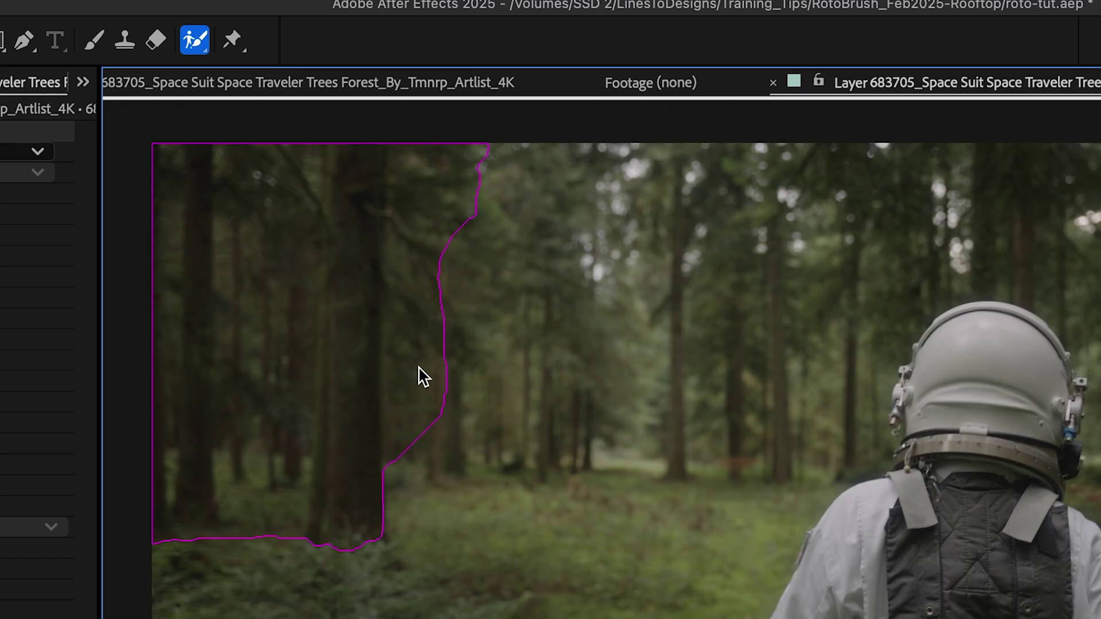
{"action": "left_click_drag", "start_coordinate": [418, 370], "coordinate": [418, 434]}
- Trim the excess area beside the tree trunk from the roto selection and paint a Refine Edge stroke along its upper foliage
{"action": "mouse_move", "coordinate": [450, 335]}
{"action": "left_mouse_down"}
{"action": "mouse_move", "coordinate": [475, 358]}
{"action": "mouse_move", "coordinate": [501, 342]}
{"action": "mouse_move", "coordinate": [528, 150]}
{"action": "left_mouse_up"}
{"action": "mouse_move", "coordinate": [469, 167]}
{"action": "left_mouse_down"}
{"action": "mouse_move", "coordinate": [442, 204]}
{"action": "mouse_move", "coordinate": [449, 373]}
{"action": "left_mouse_up"}
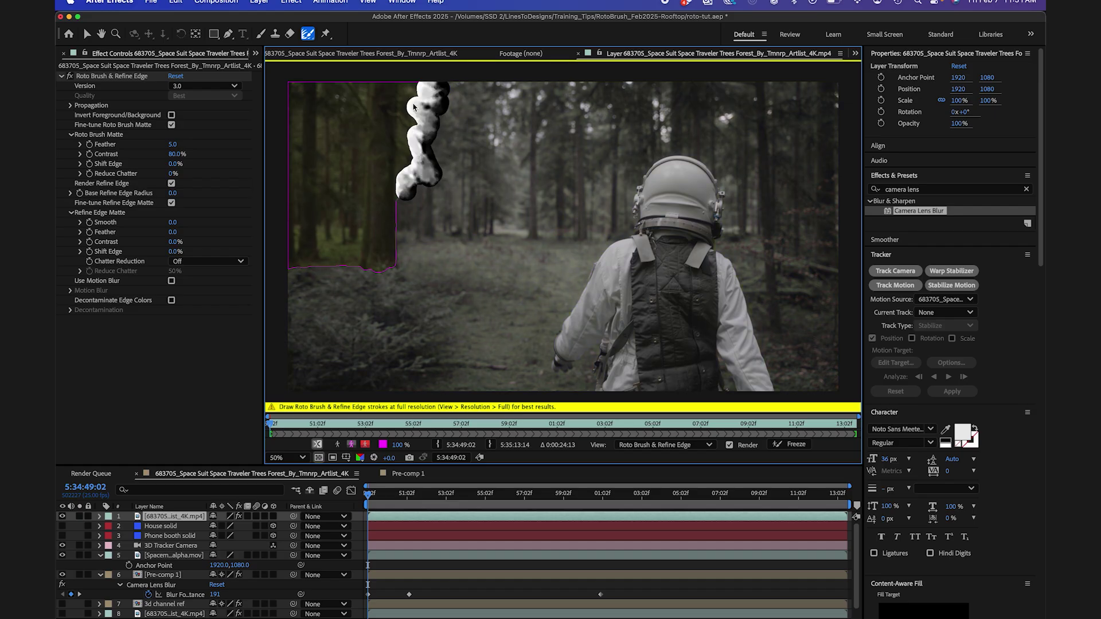
{"action": "left_click_drag", "start_coordinate": [414, 107], "coordinate": [410, 172]}
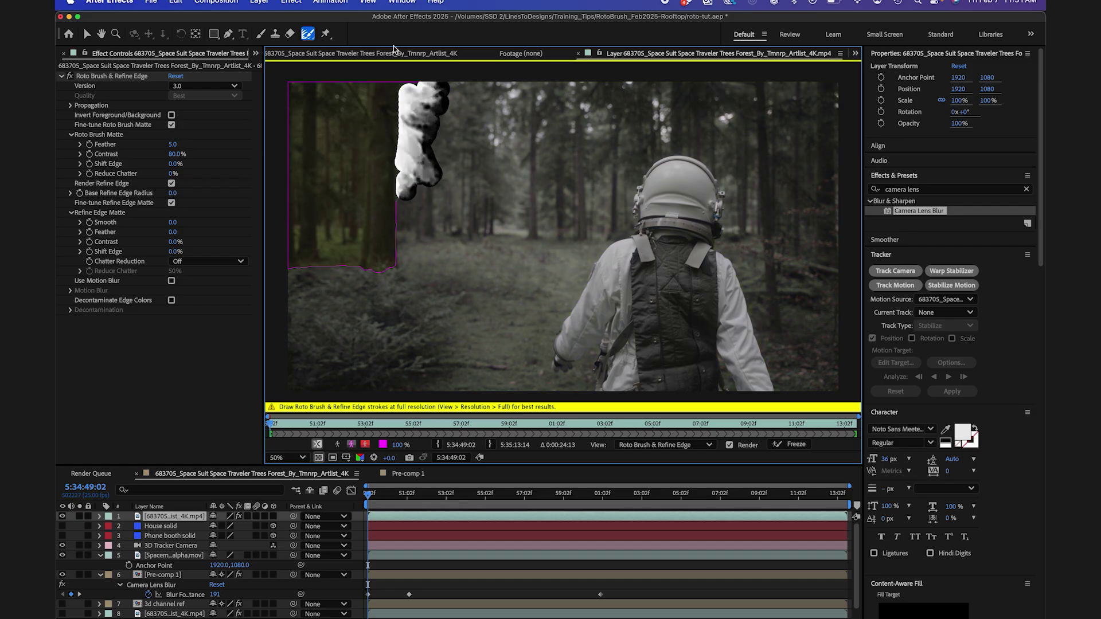